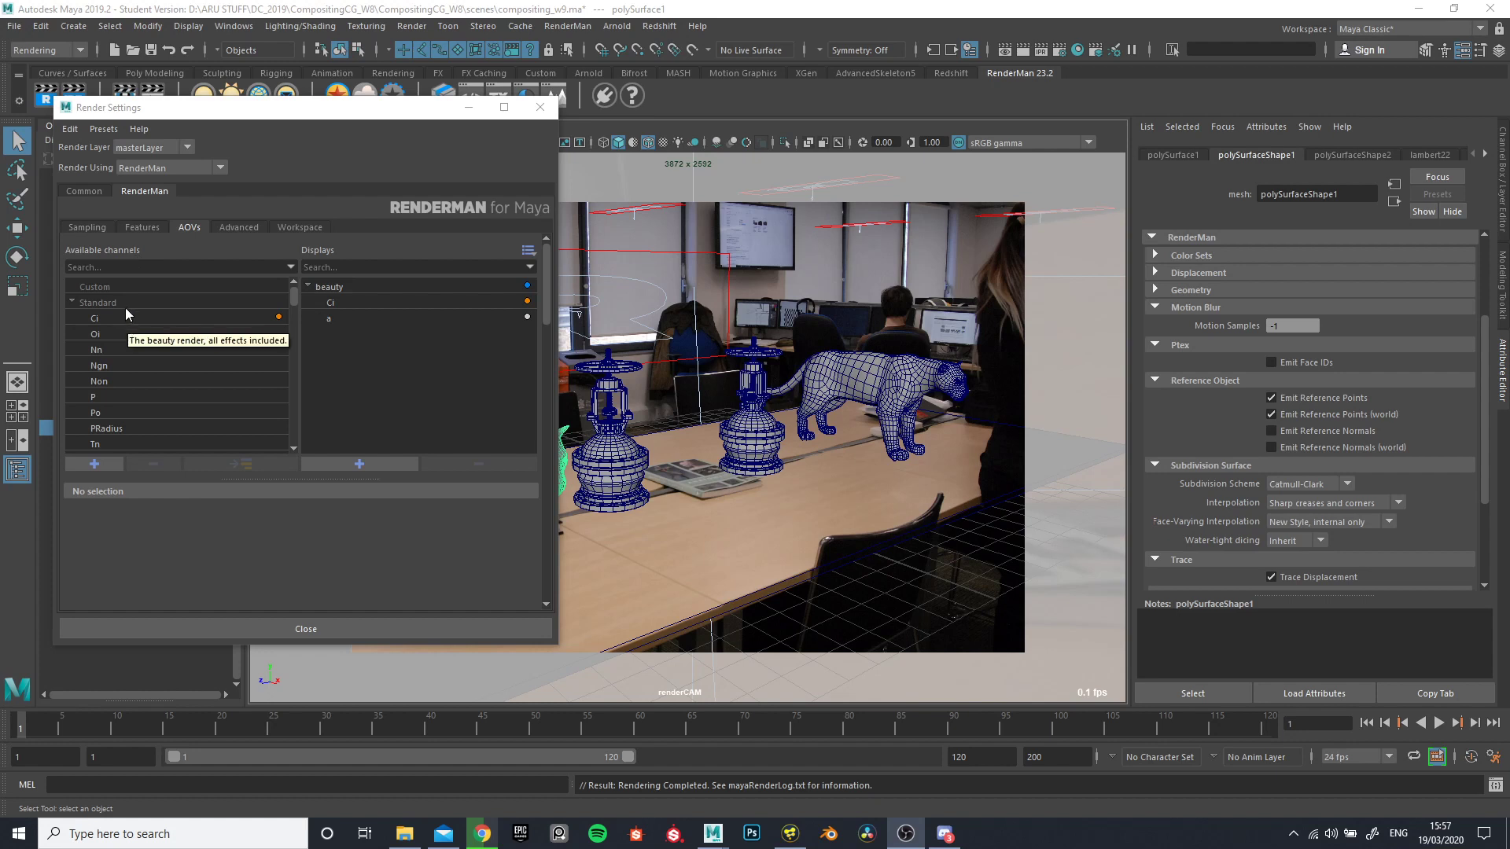
- Add the albedo lighting channel to the existing beauty display
left_click(331, 289)
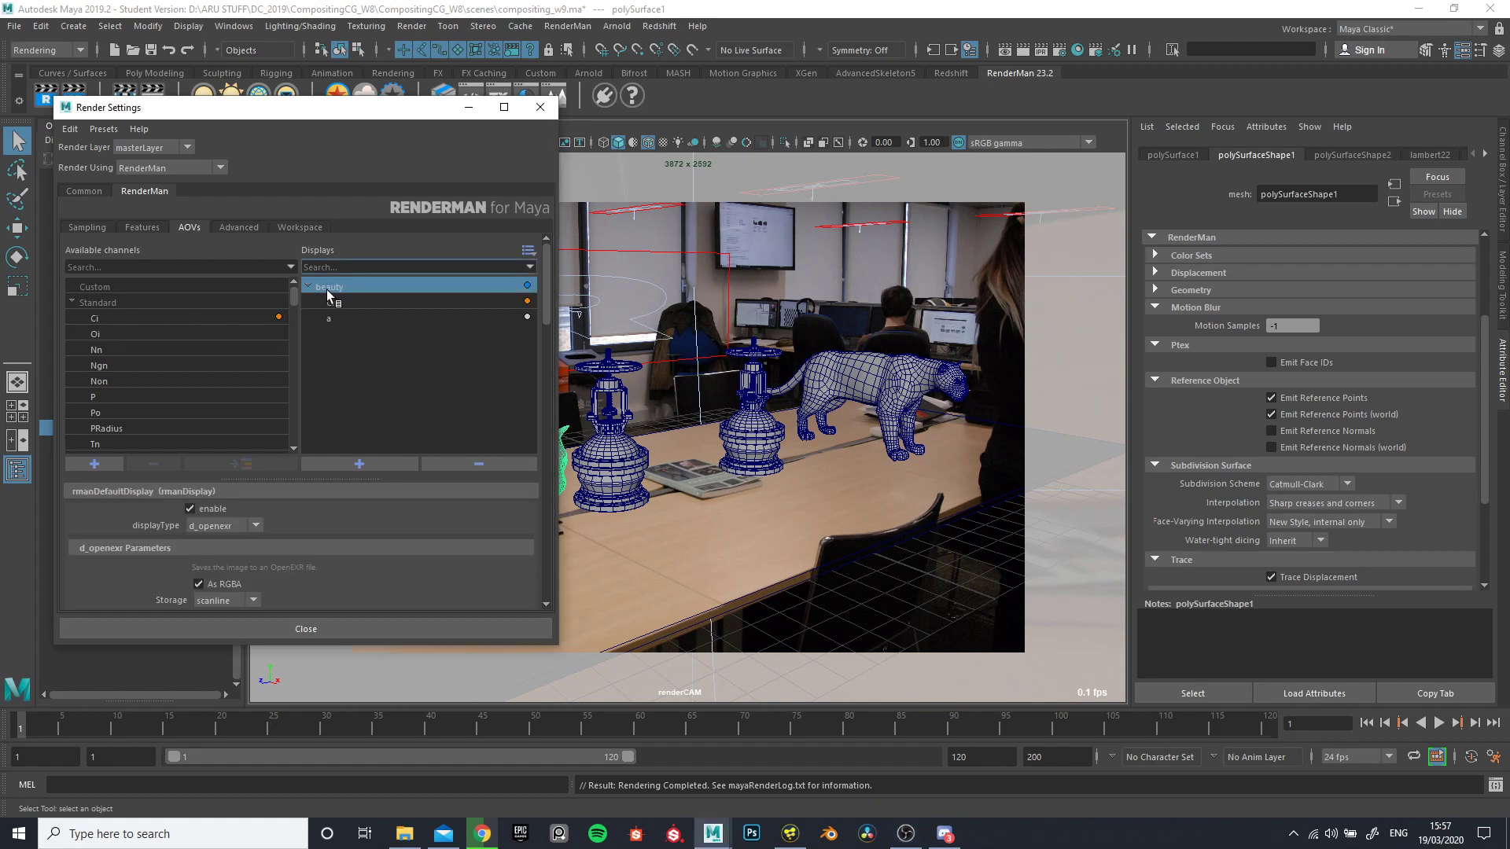
scroll(158, 380, "down", 3)
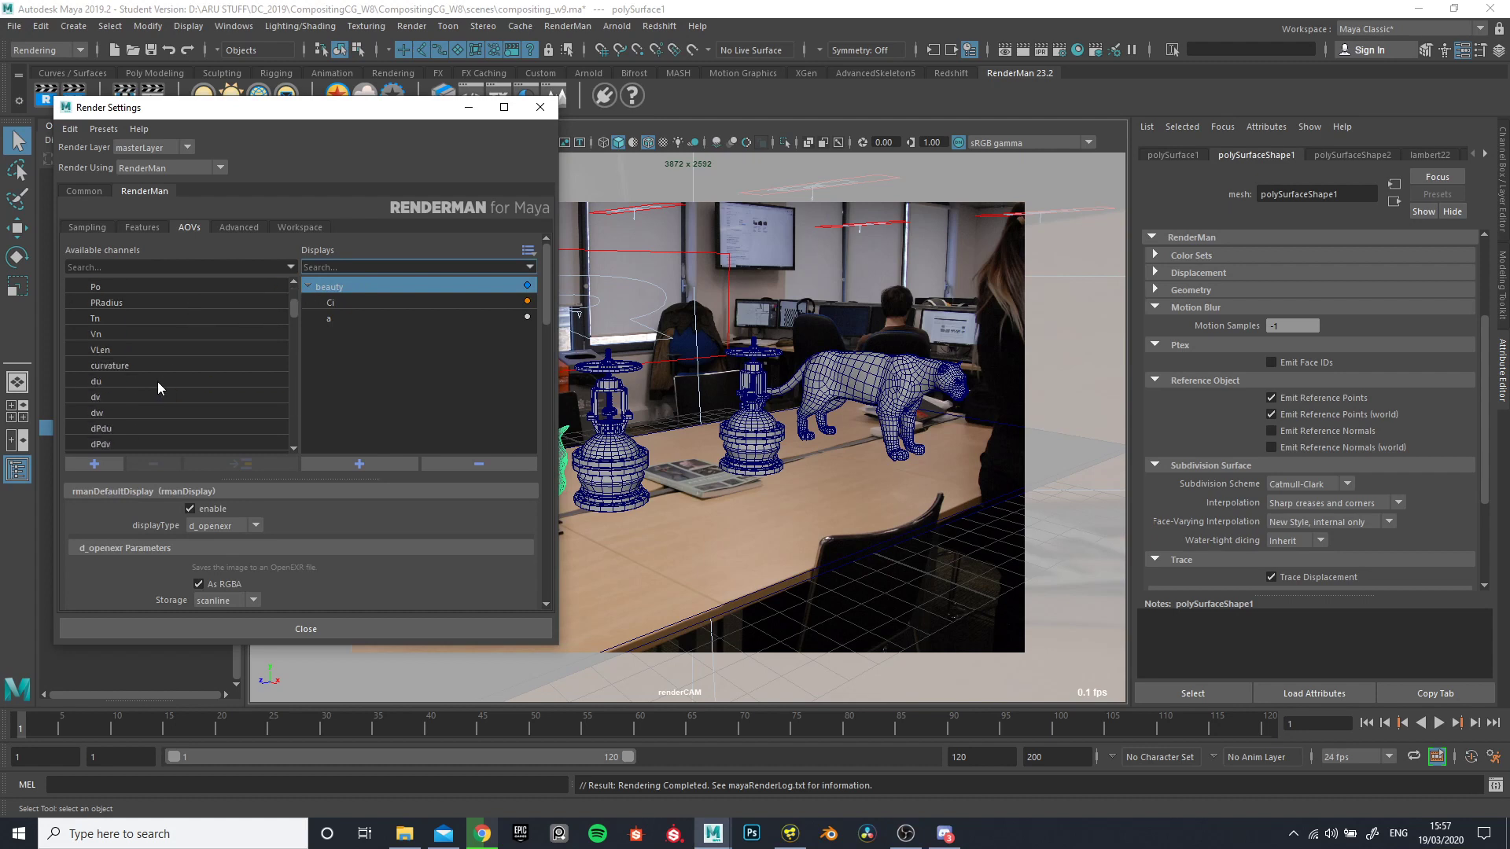
scroll(173, 349, "down", 6)
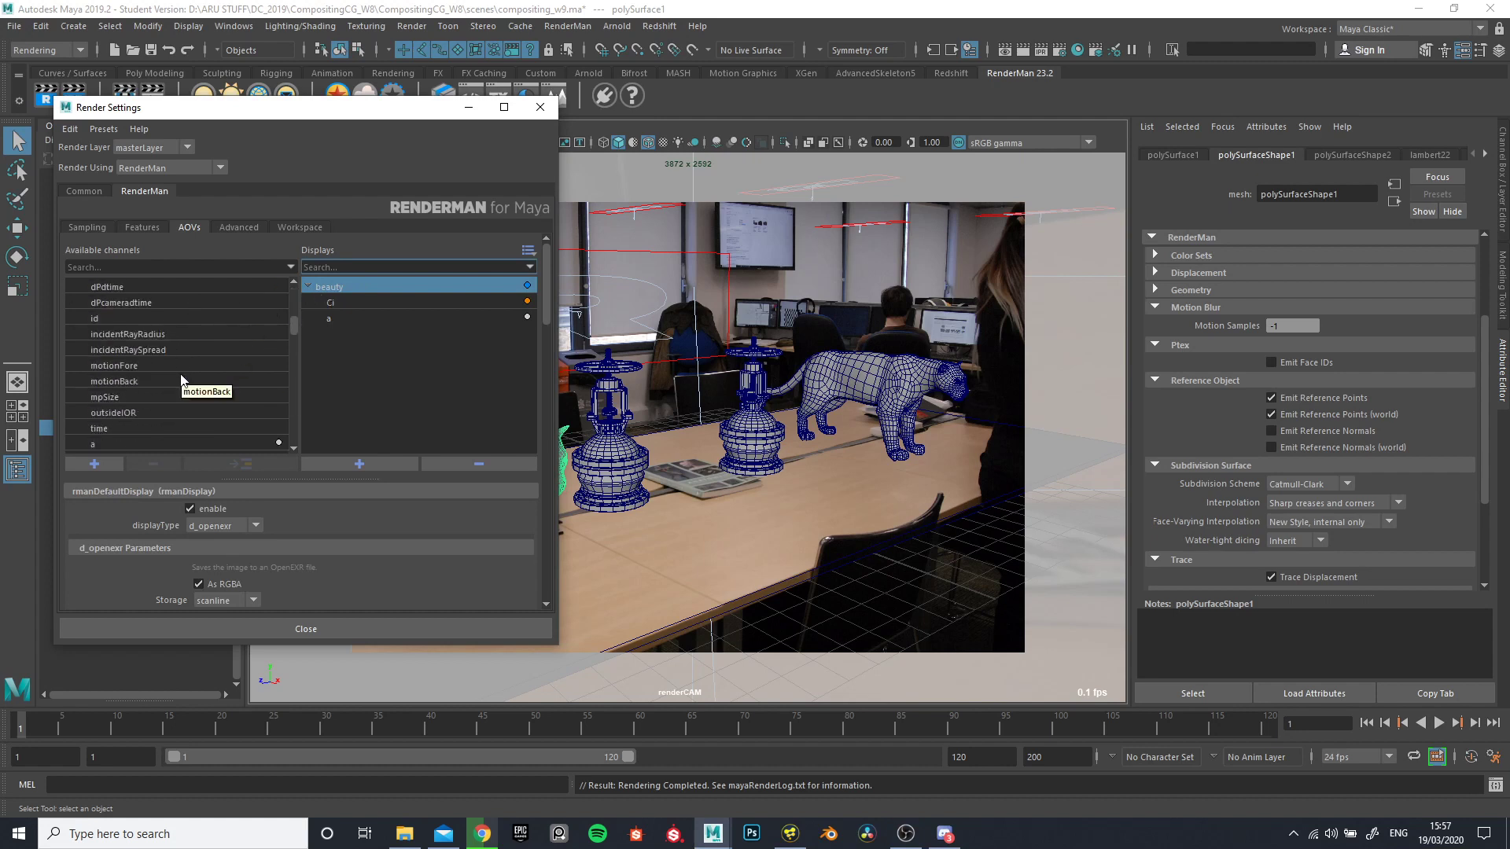
scroll(92, 409, "down", 1)
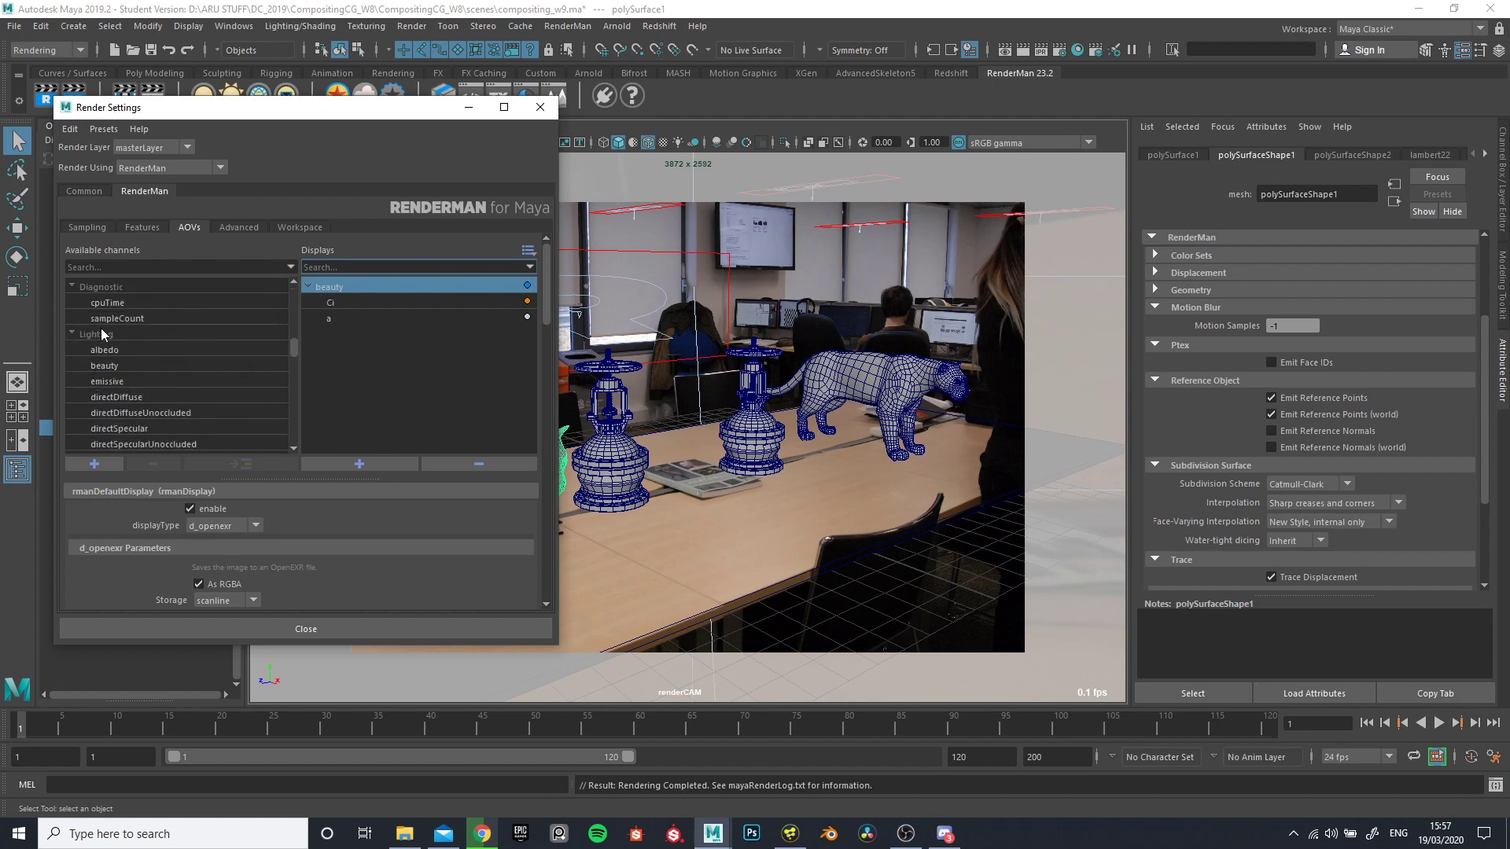
left_click(102, 349)
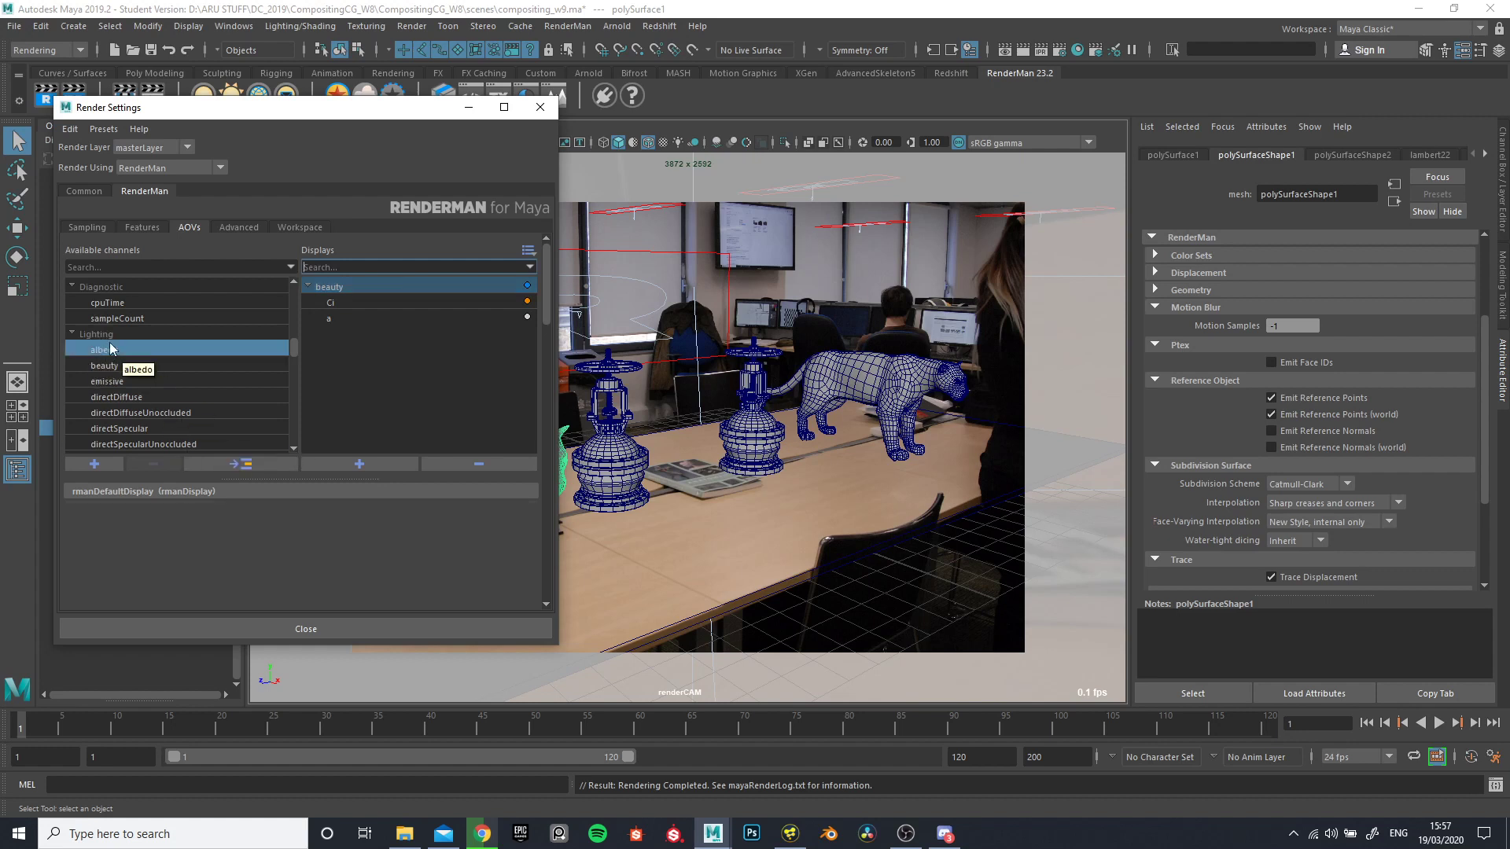
left_click_drag(104, 353, 332, 336)
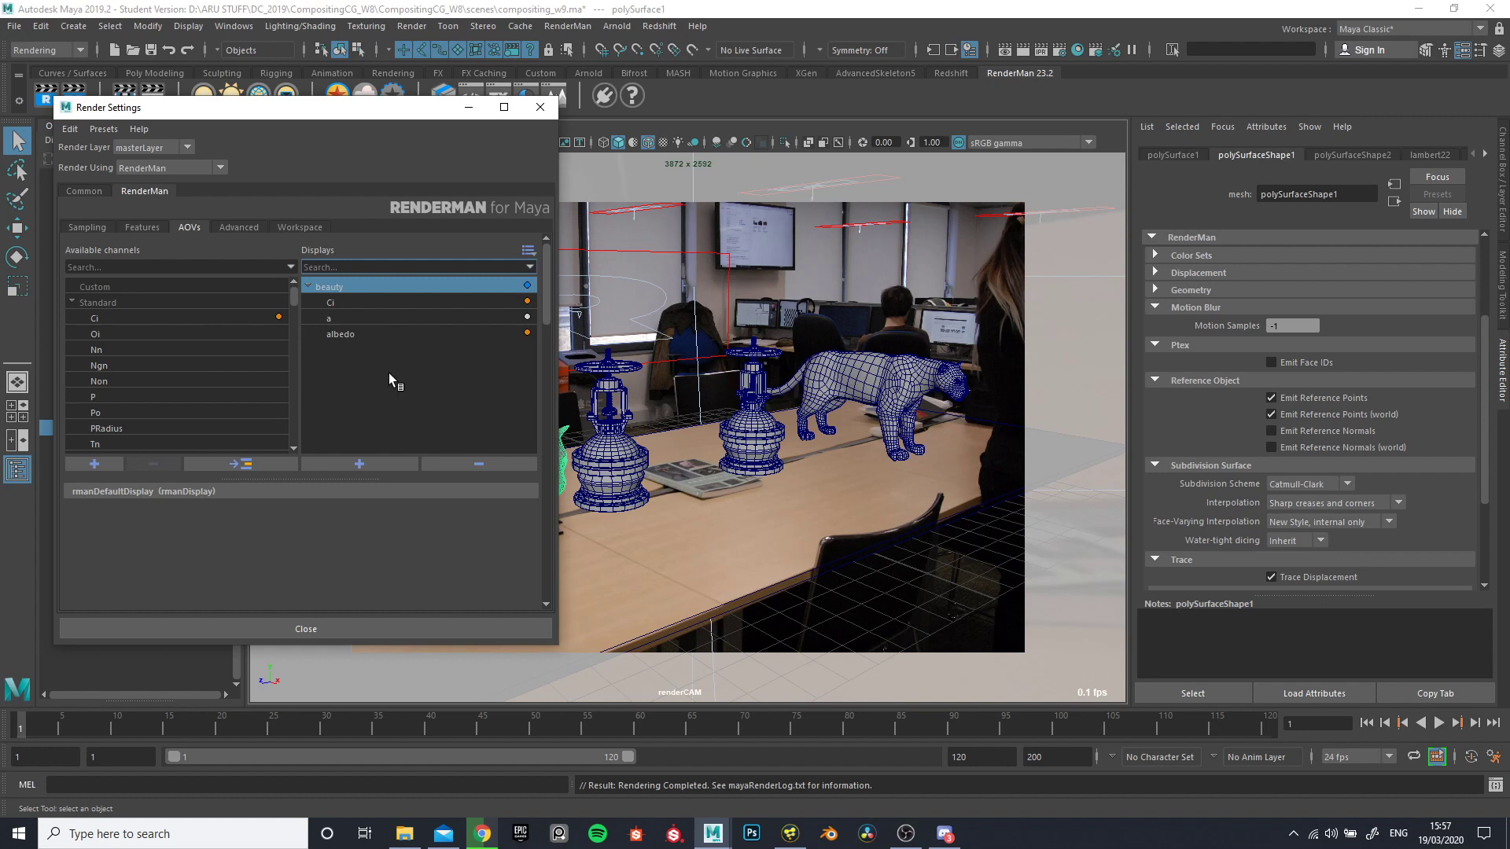
- Remove the albedo channel from the beauty display
left_click(345, 335)
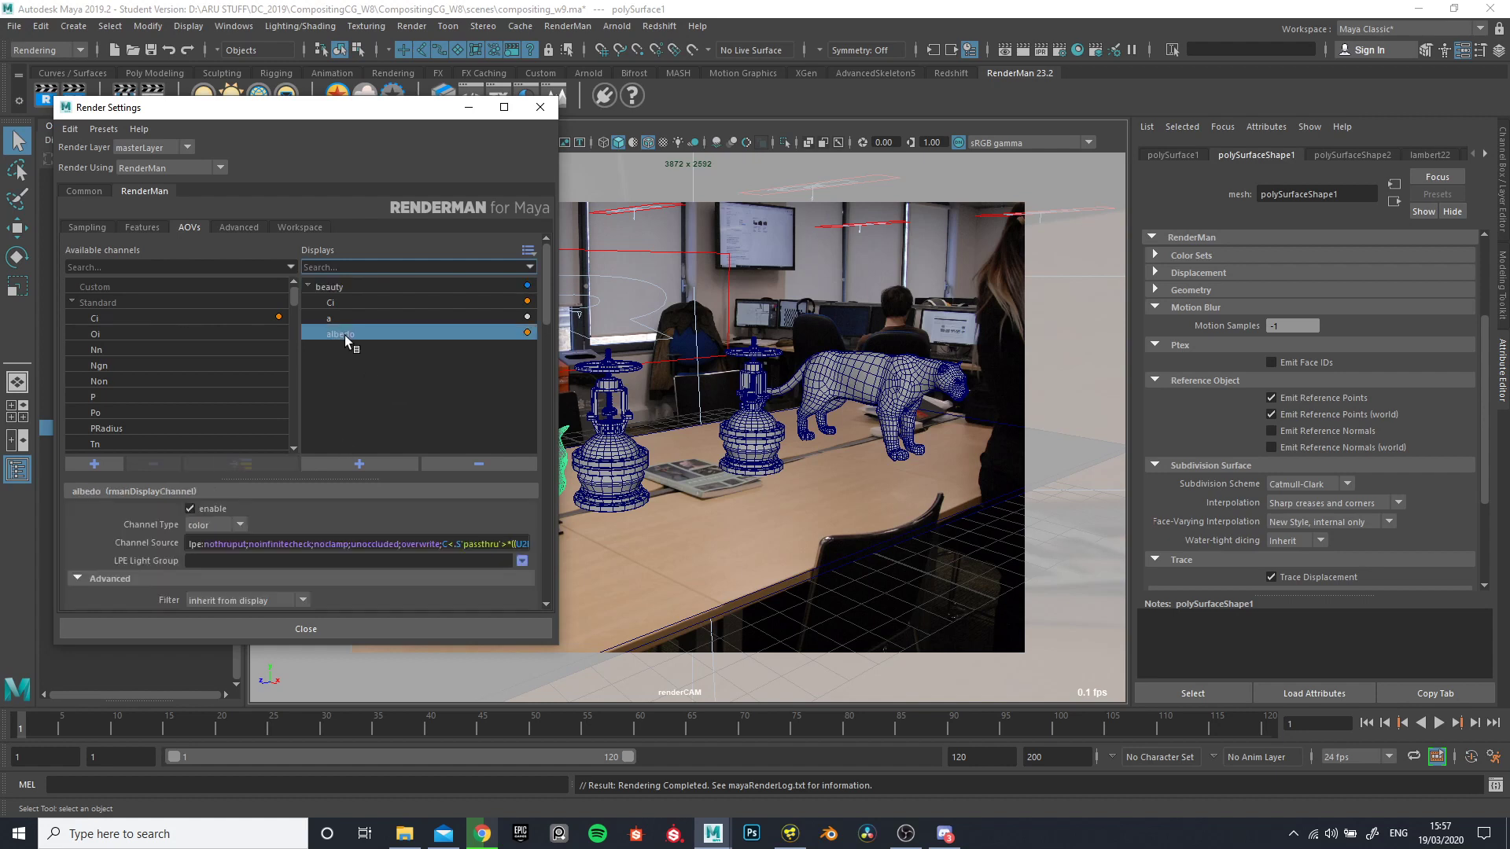
left_click(343, 393)
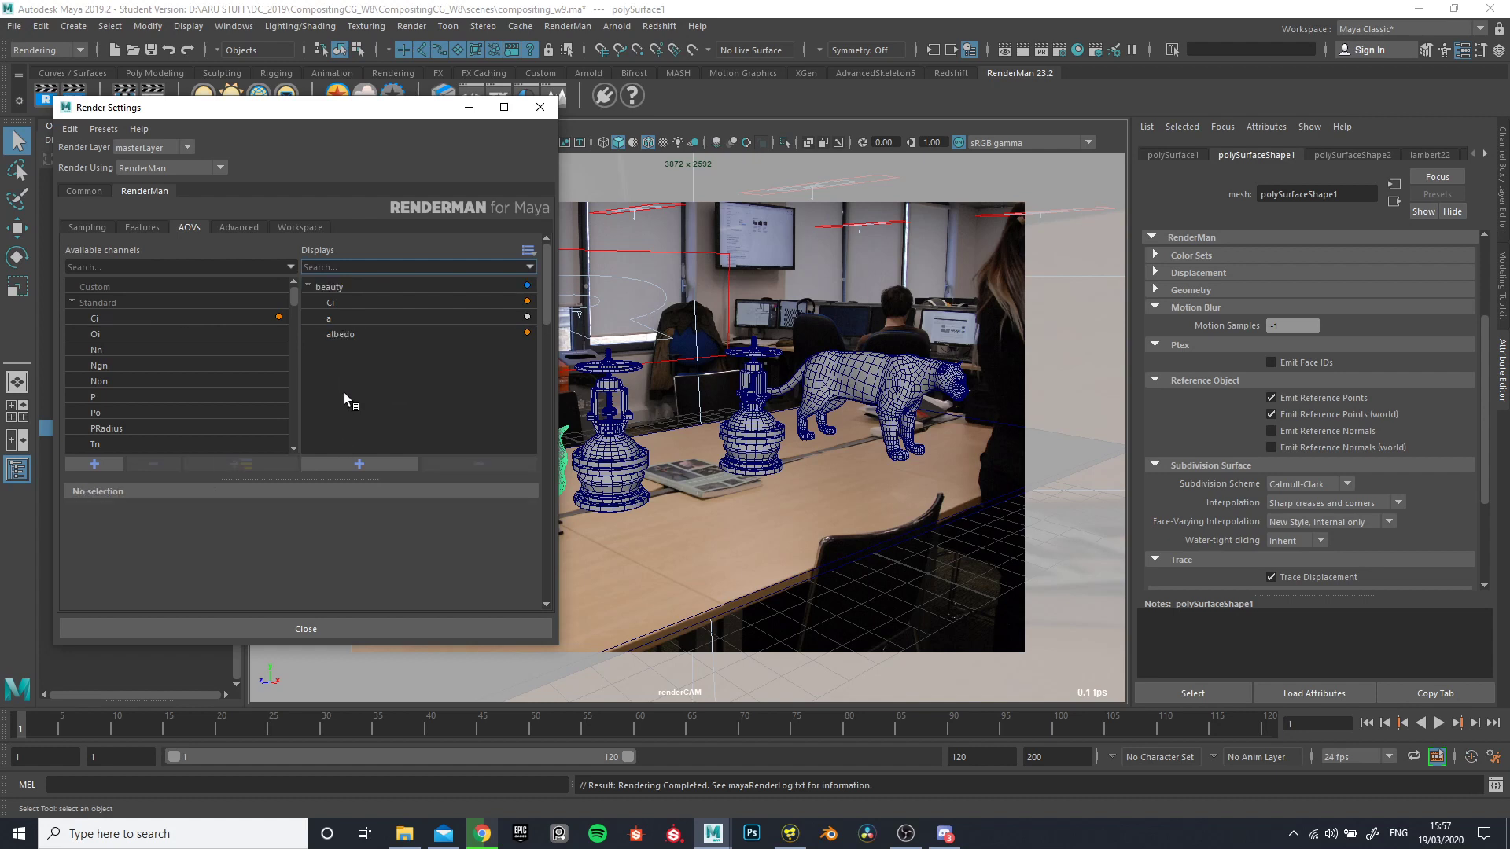
left_click(338, 333)
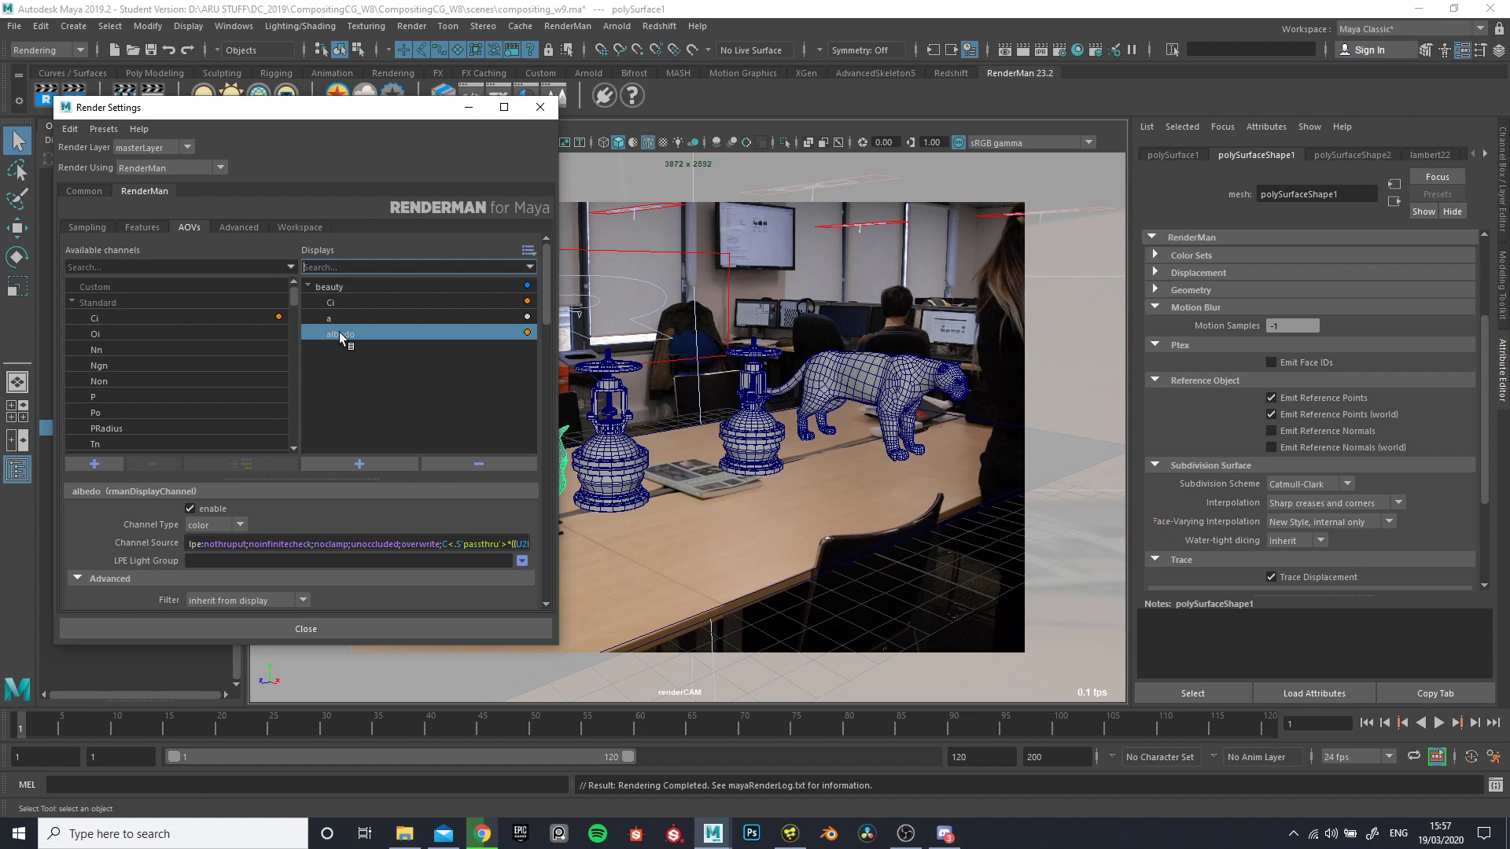
left_click(481, 463)
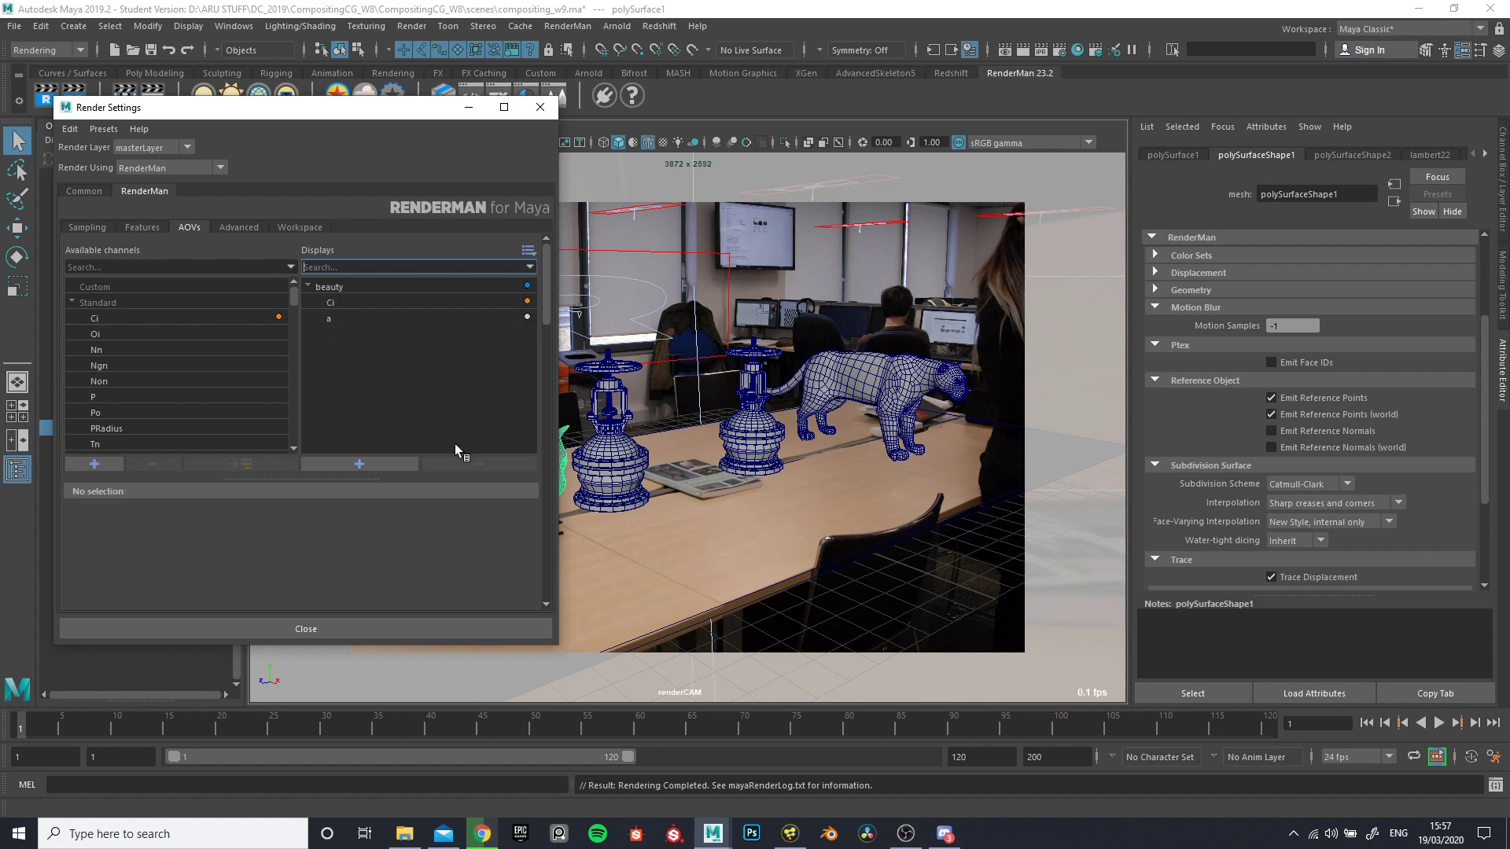
- Add the albedo lighting channel as its own separate display, outside the beauty display
left_click(328, 287)
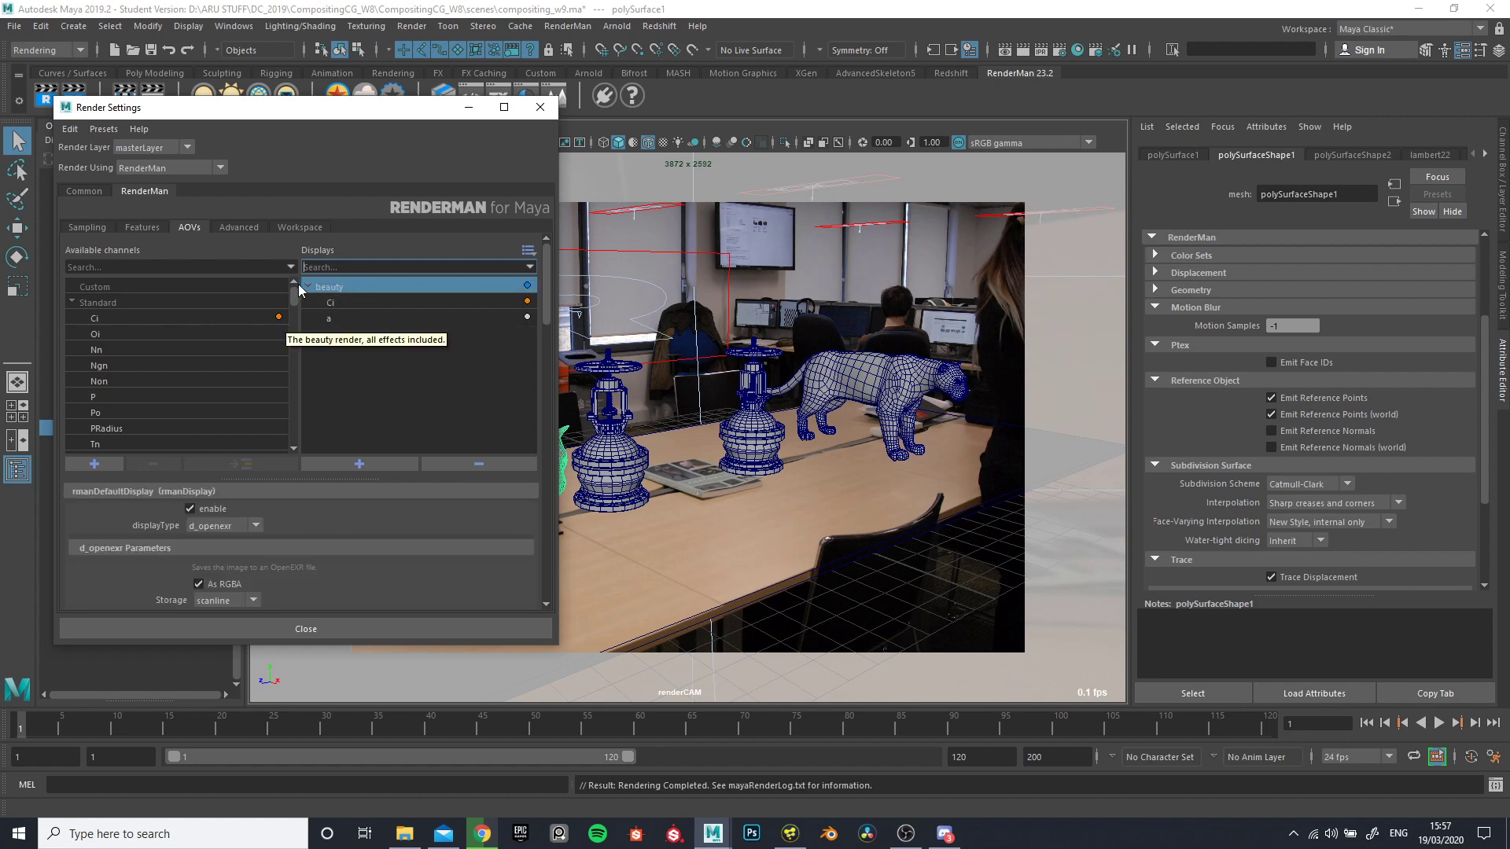
left_click(374, 373)
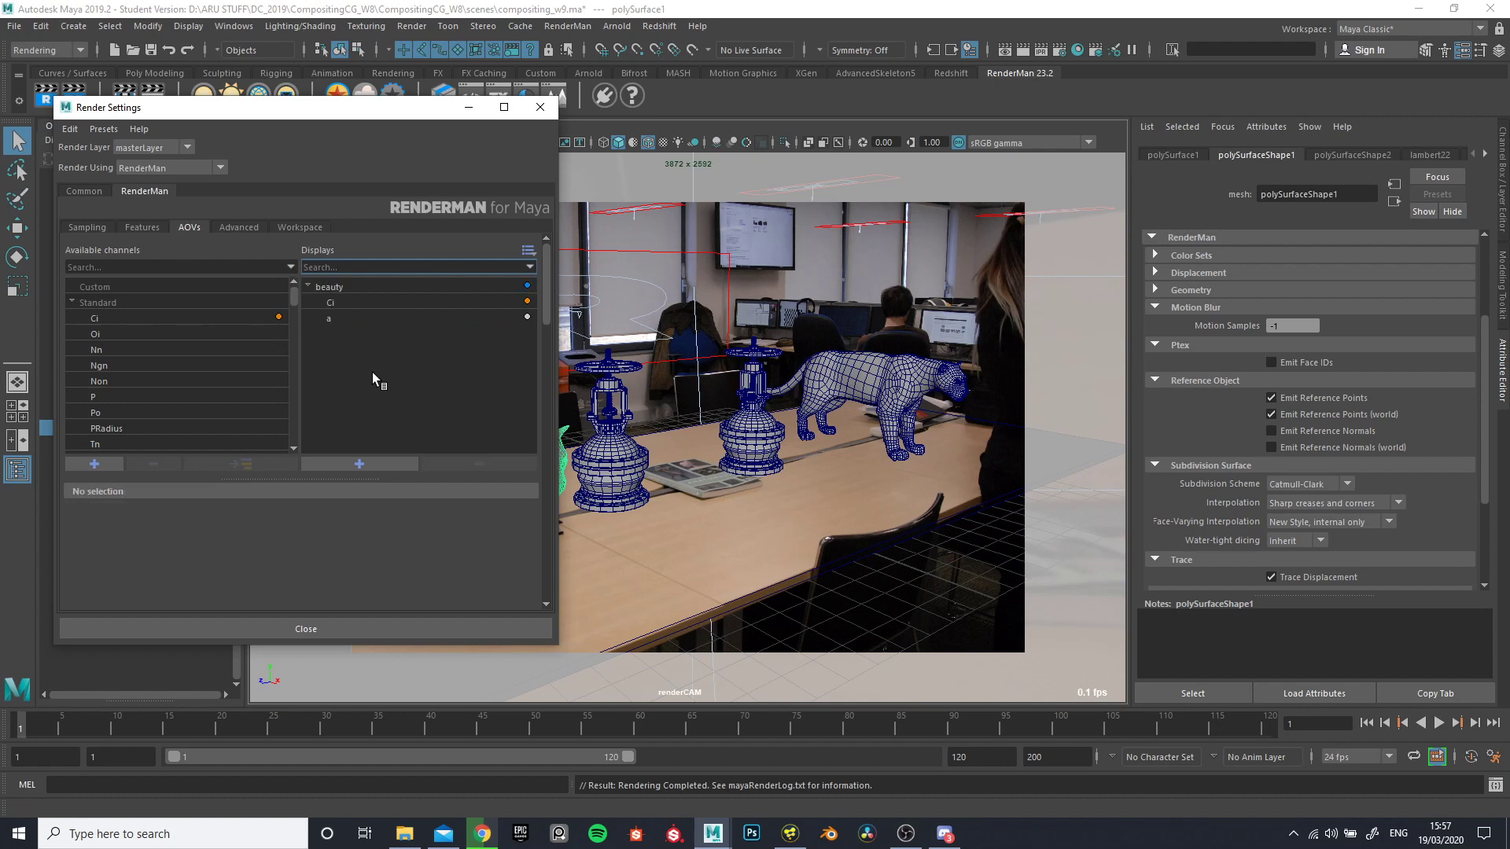
scroll(171, 352, "down", 3)
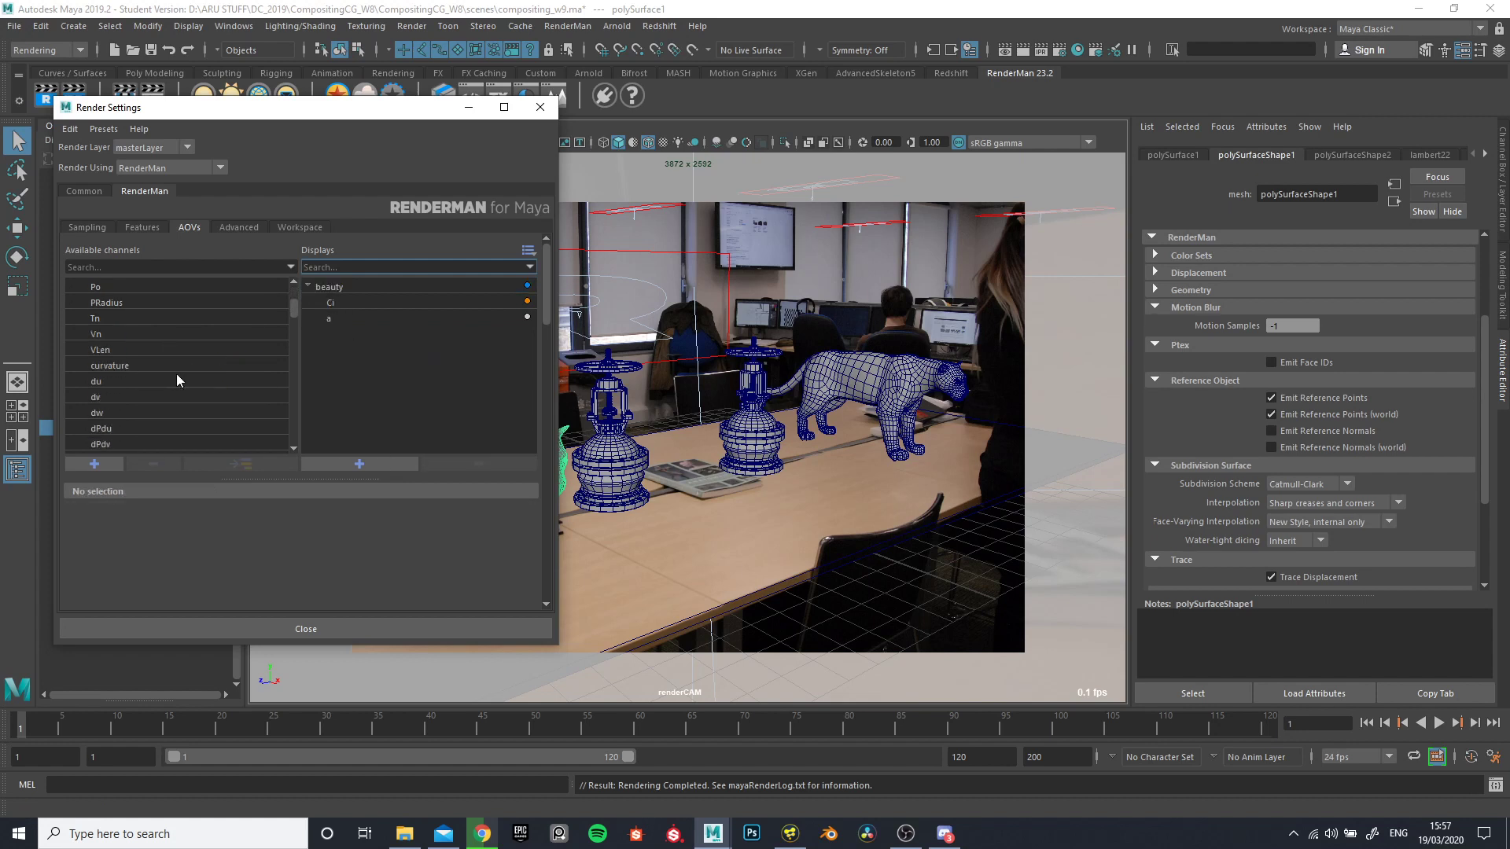
scroll(176, 380, "down", 8)
scroll(173, 387, "down", 1)
left_click(106, 381)
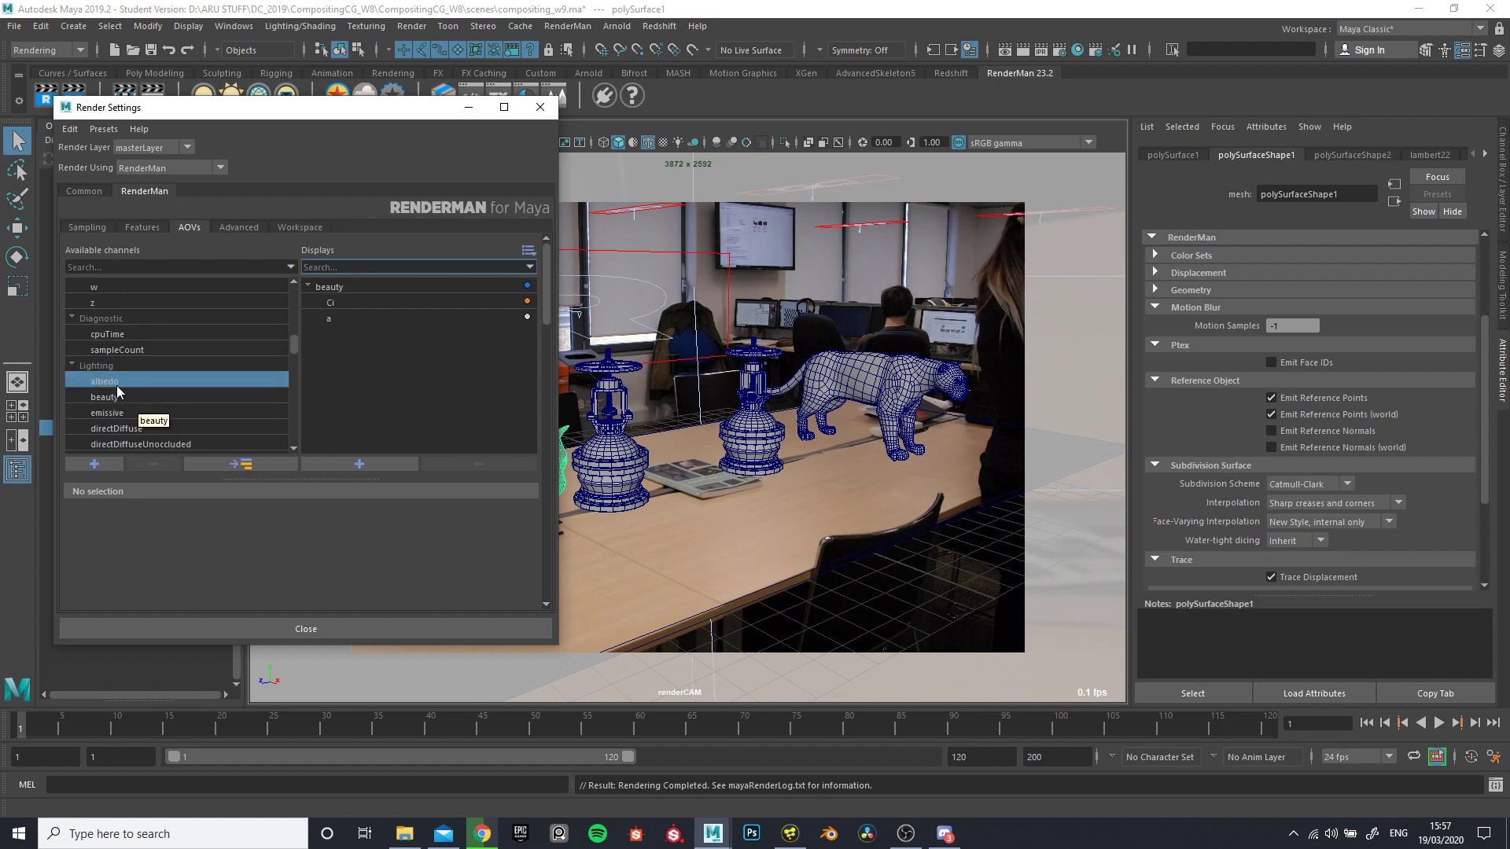
double_click(111, 382)
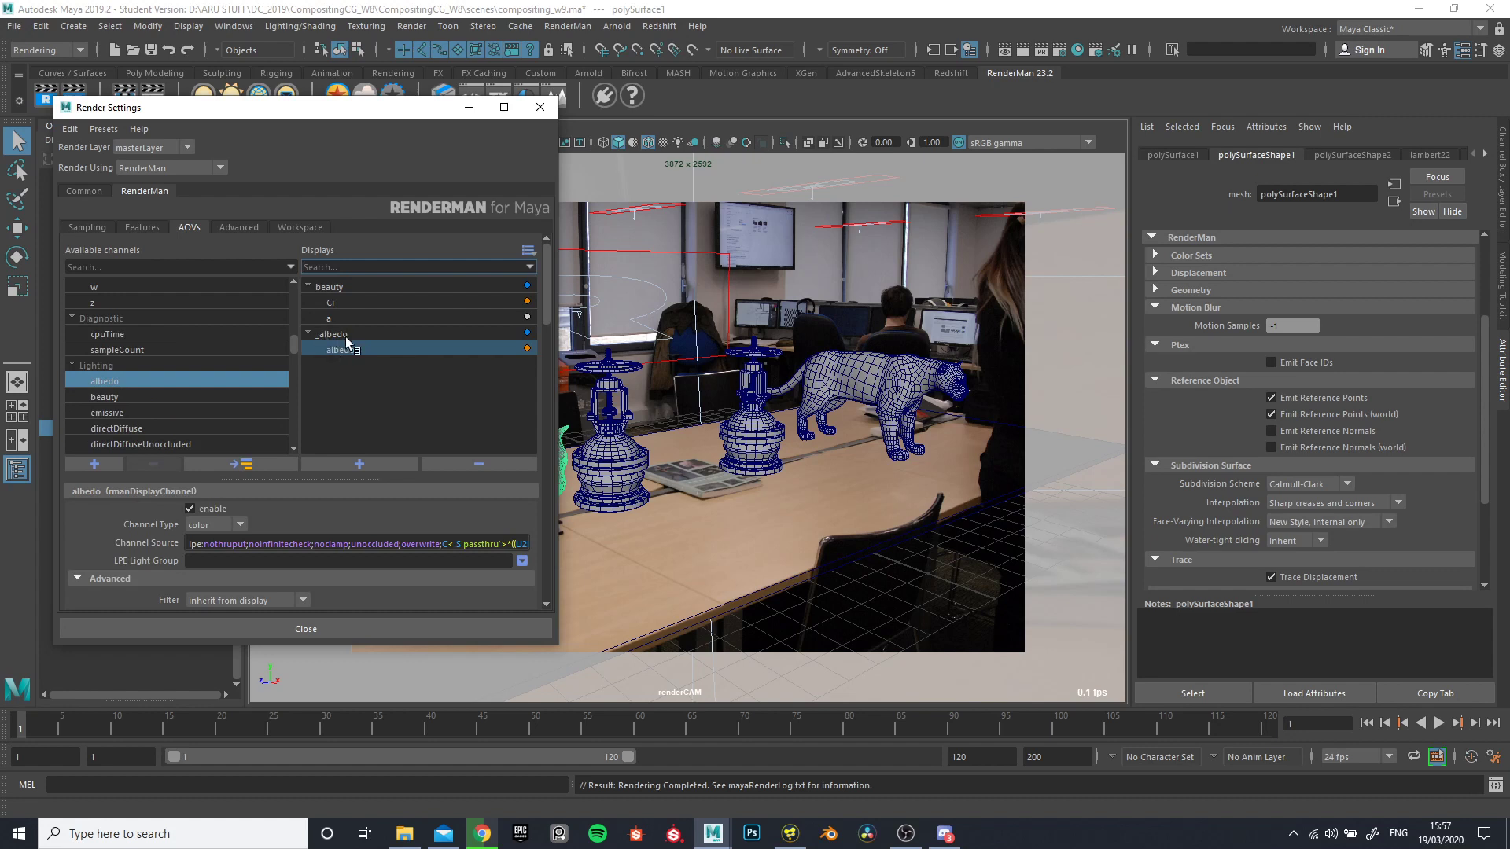
left_click(348, 381)
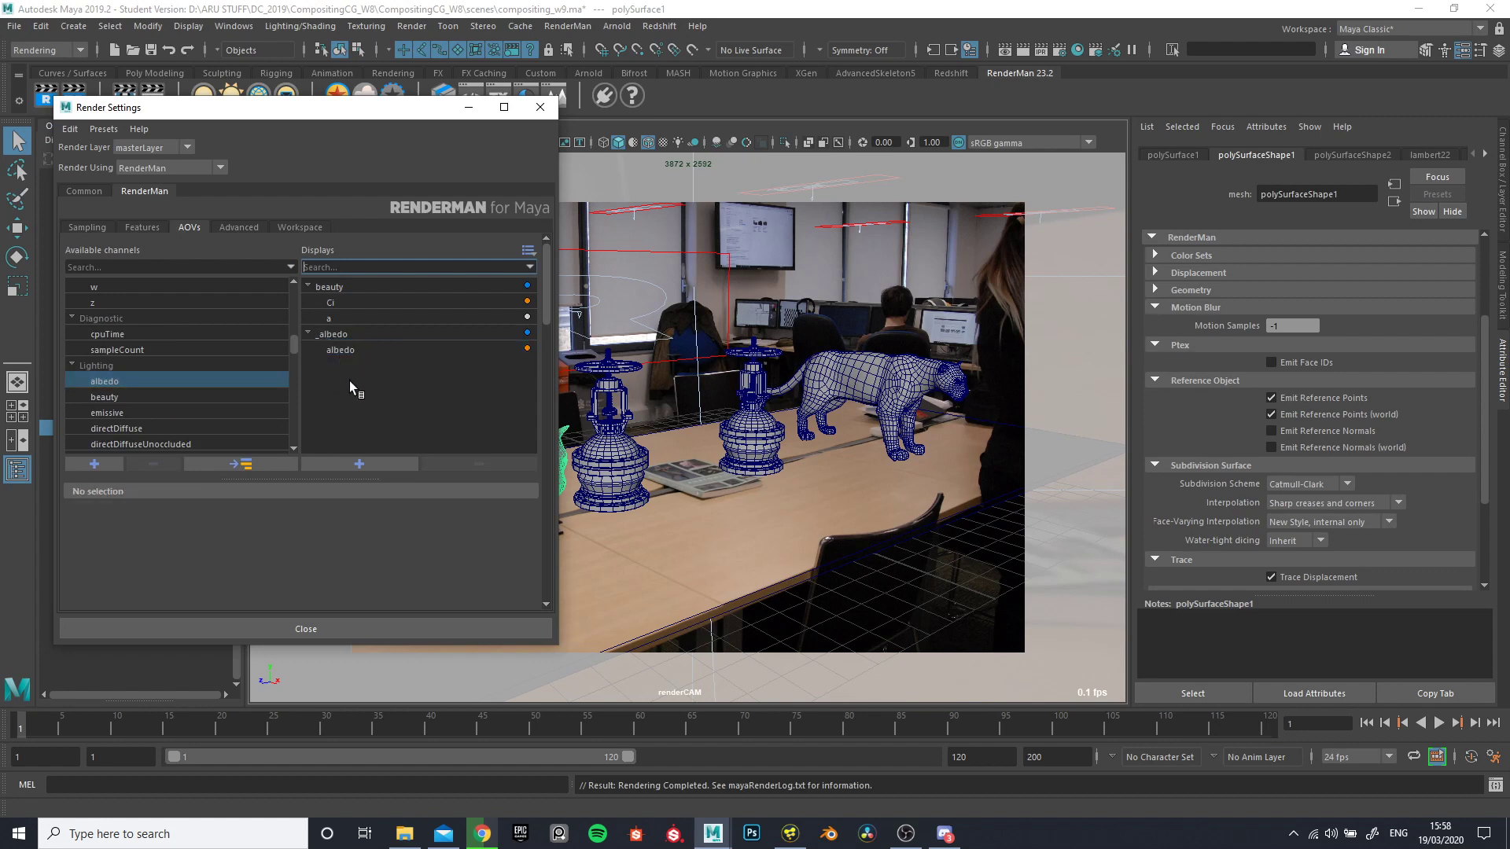
- Add the directDiffuse and directSpecular lighting channels as separate displays
scroll(205, 382, "down", 1)
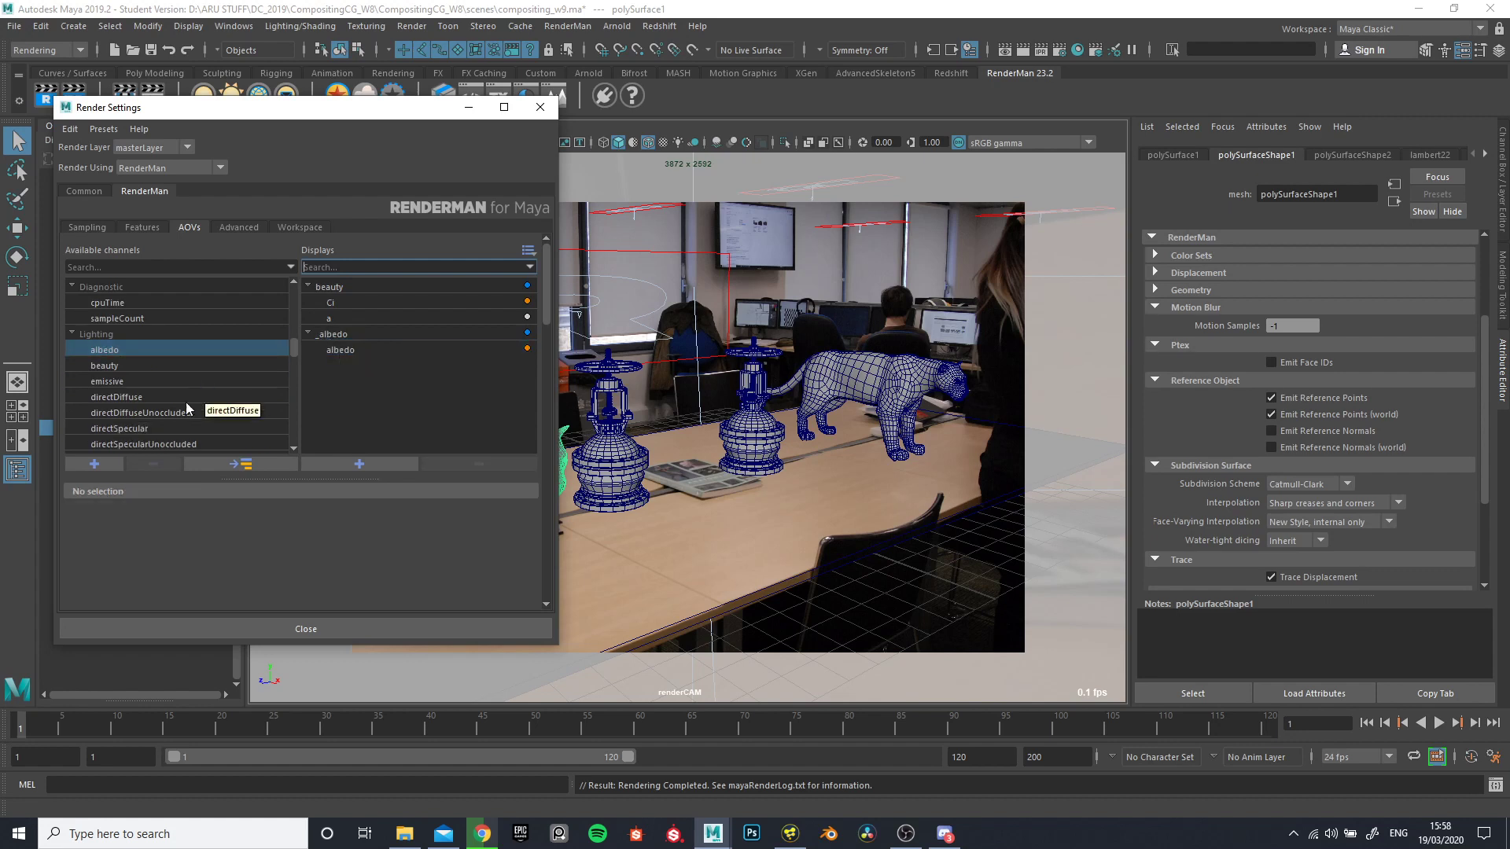
left_click(130, 399)
double_click(130, 399)
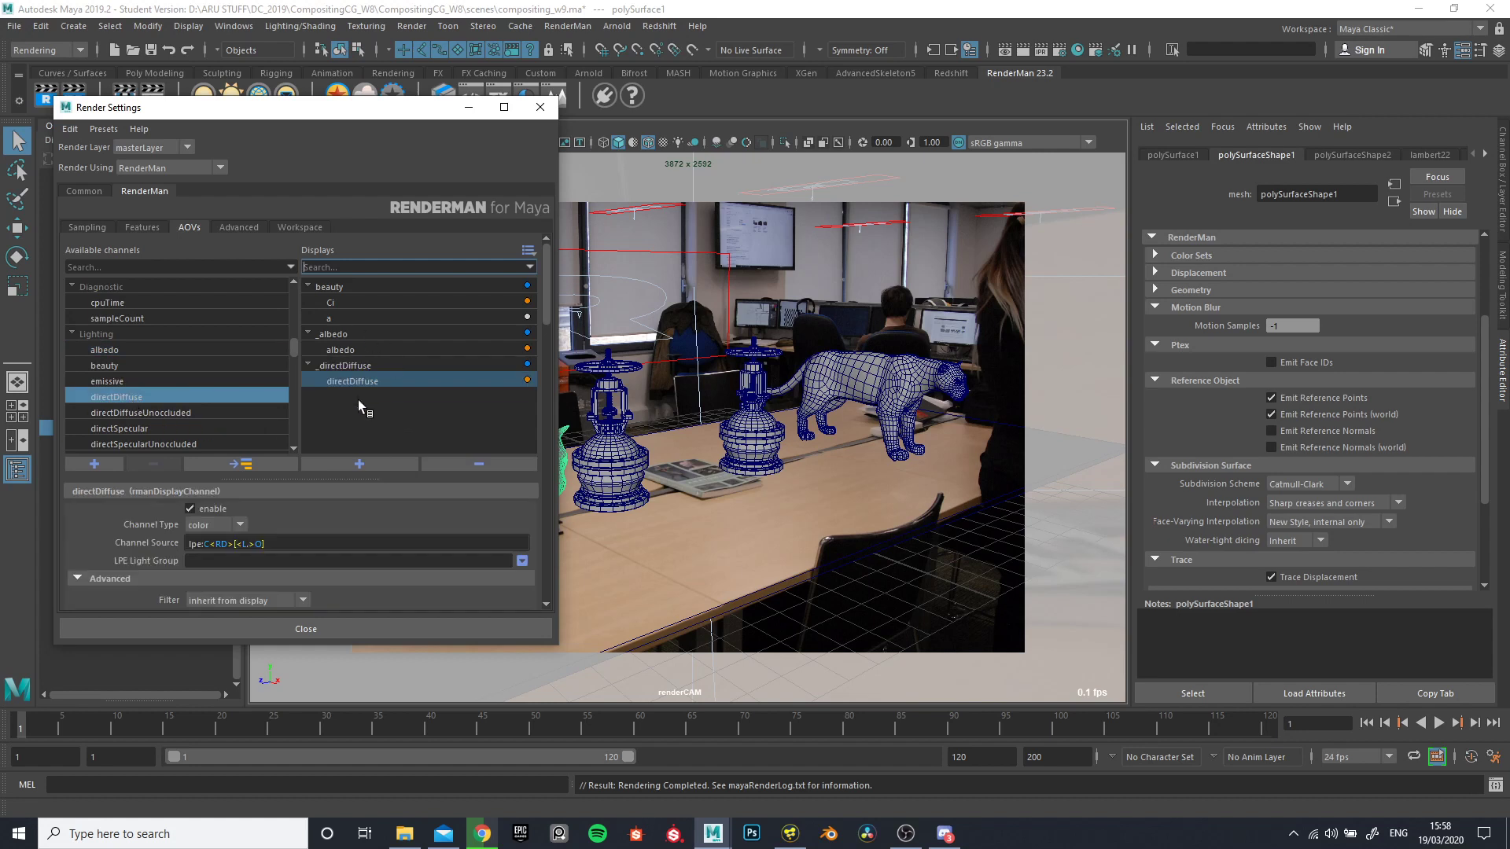
left_click(395, 421)
scroll(141, 369, "down", 1)
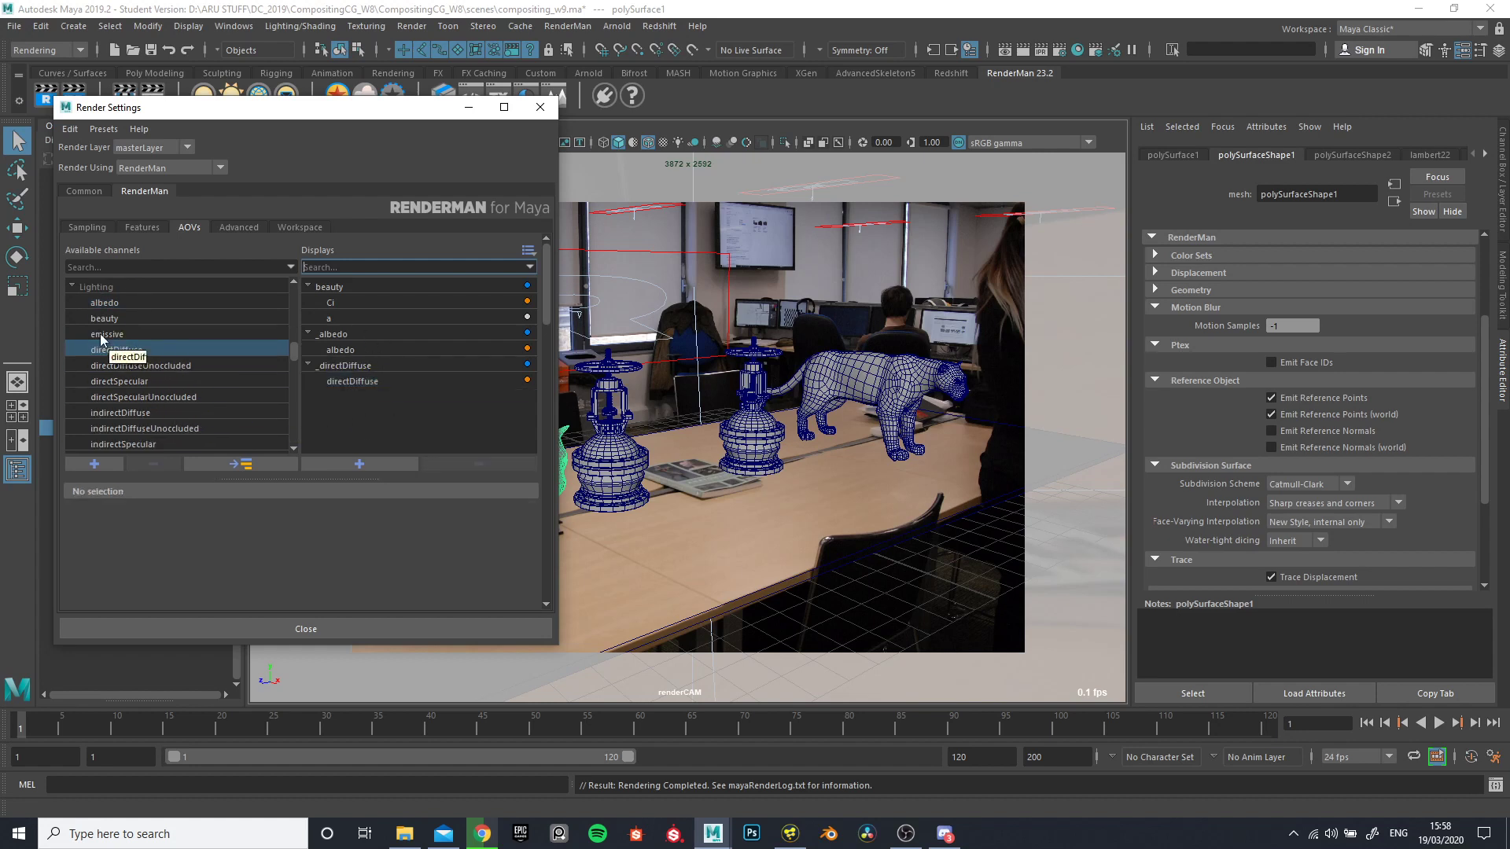
double_click(124, 382)
left_click(371, 437)
- Add the indirectDiffuse lighting channel as a separate display and collapse its entry in the displays list
scroll(167, 397, "down", 1)
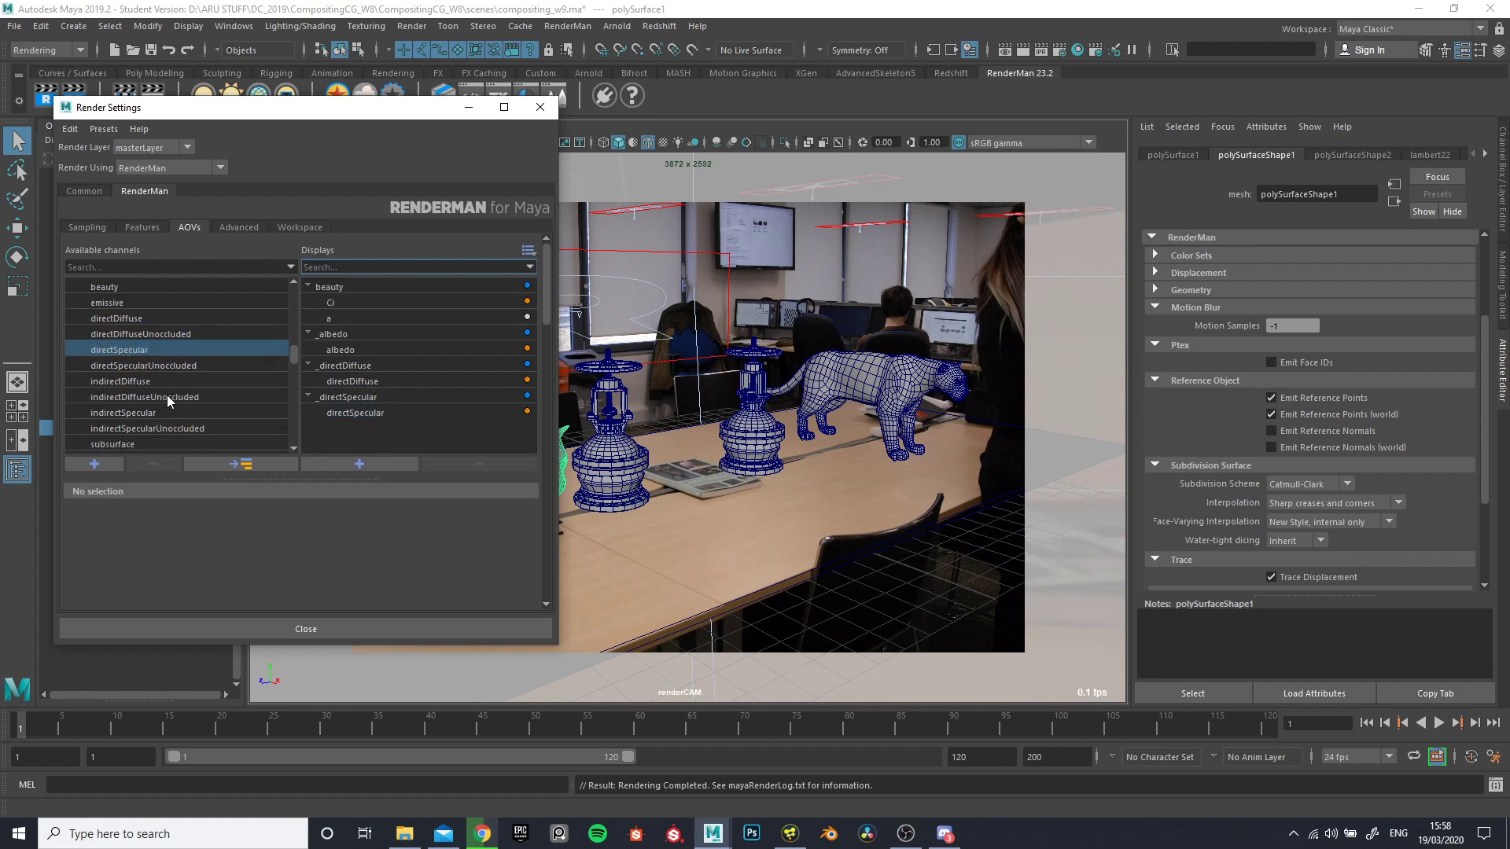
double_click(122, 382)
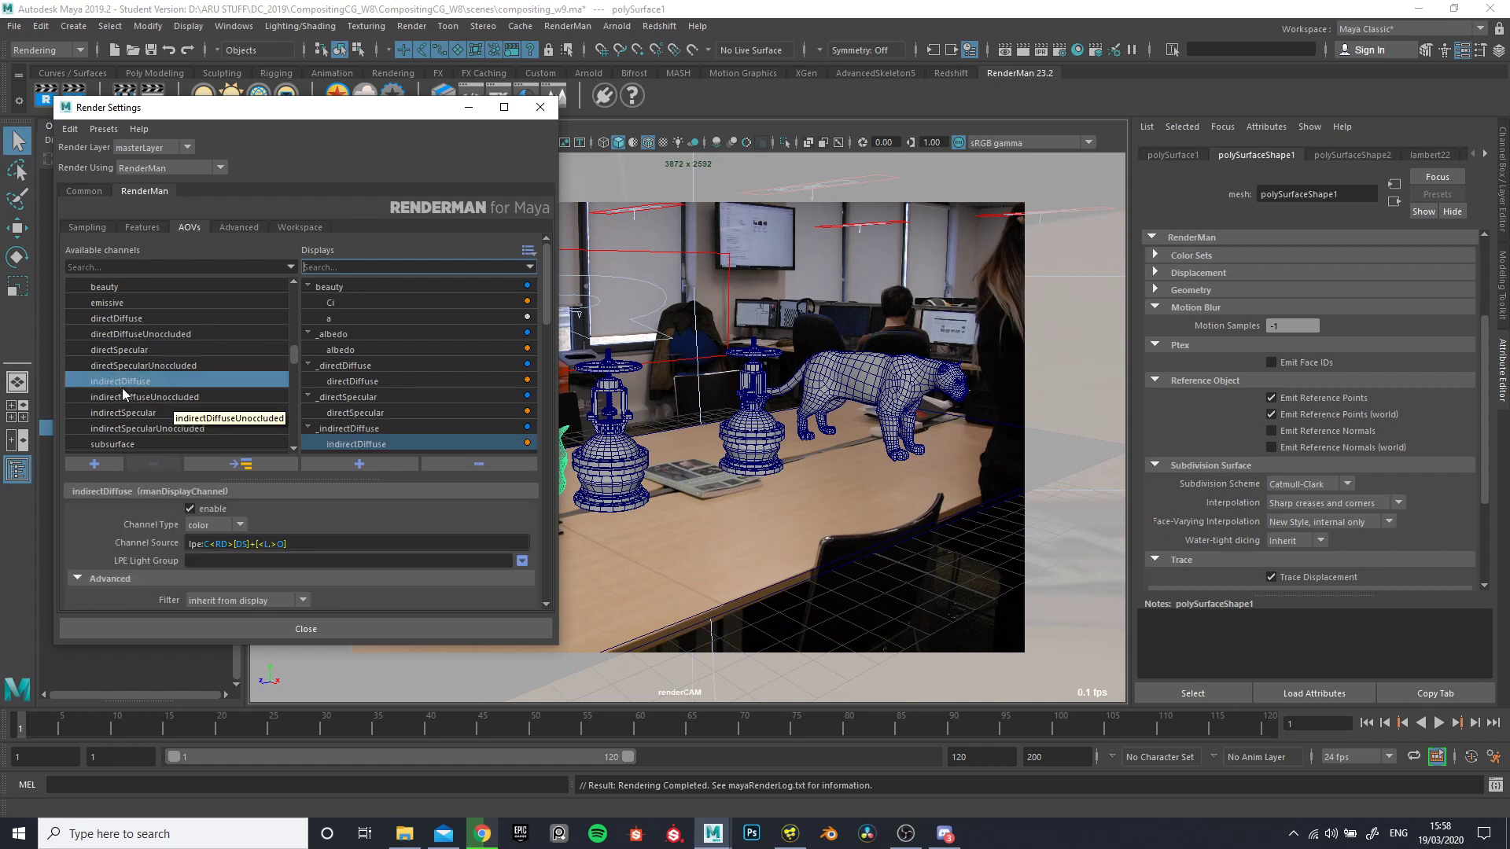
left_click(449, 409)
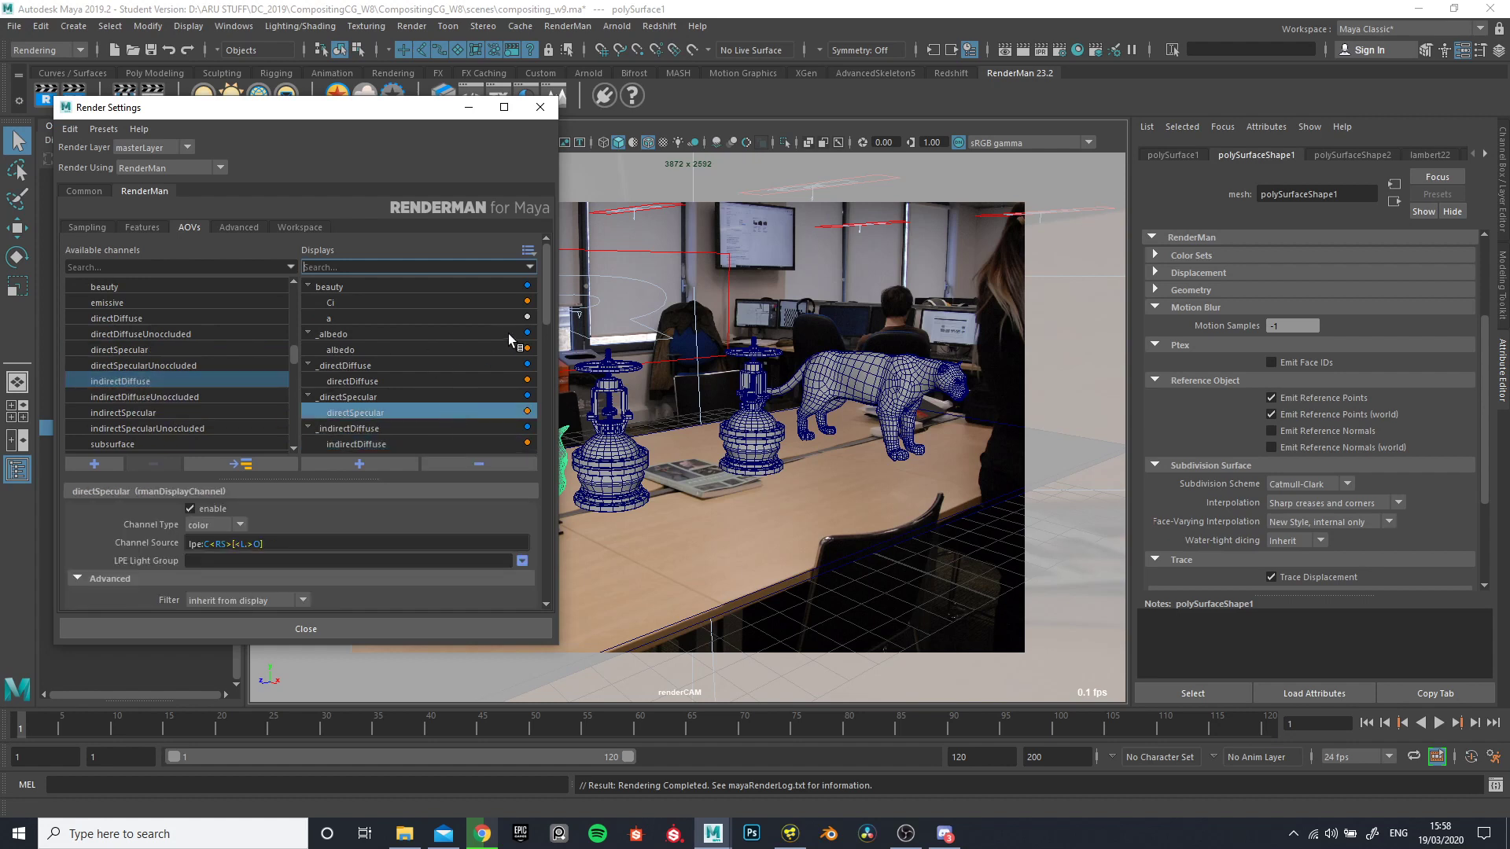
left_click(488, 445)
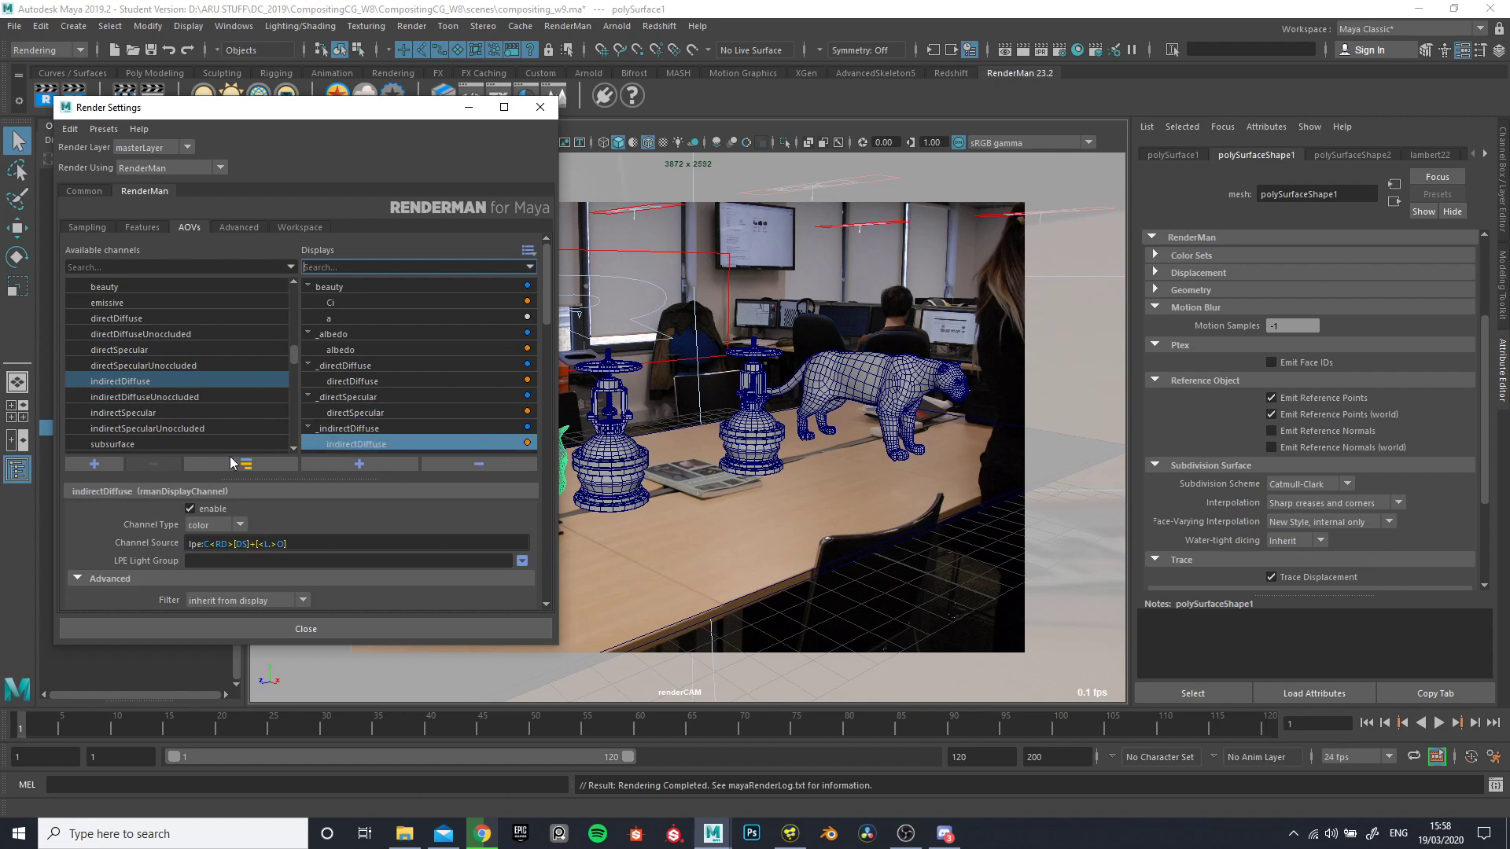
left_click(352, 428)
left_click(341, 287)
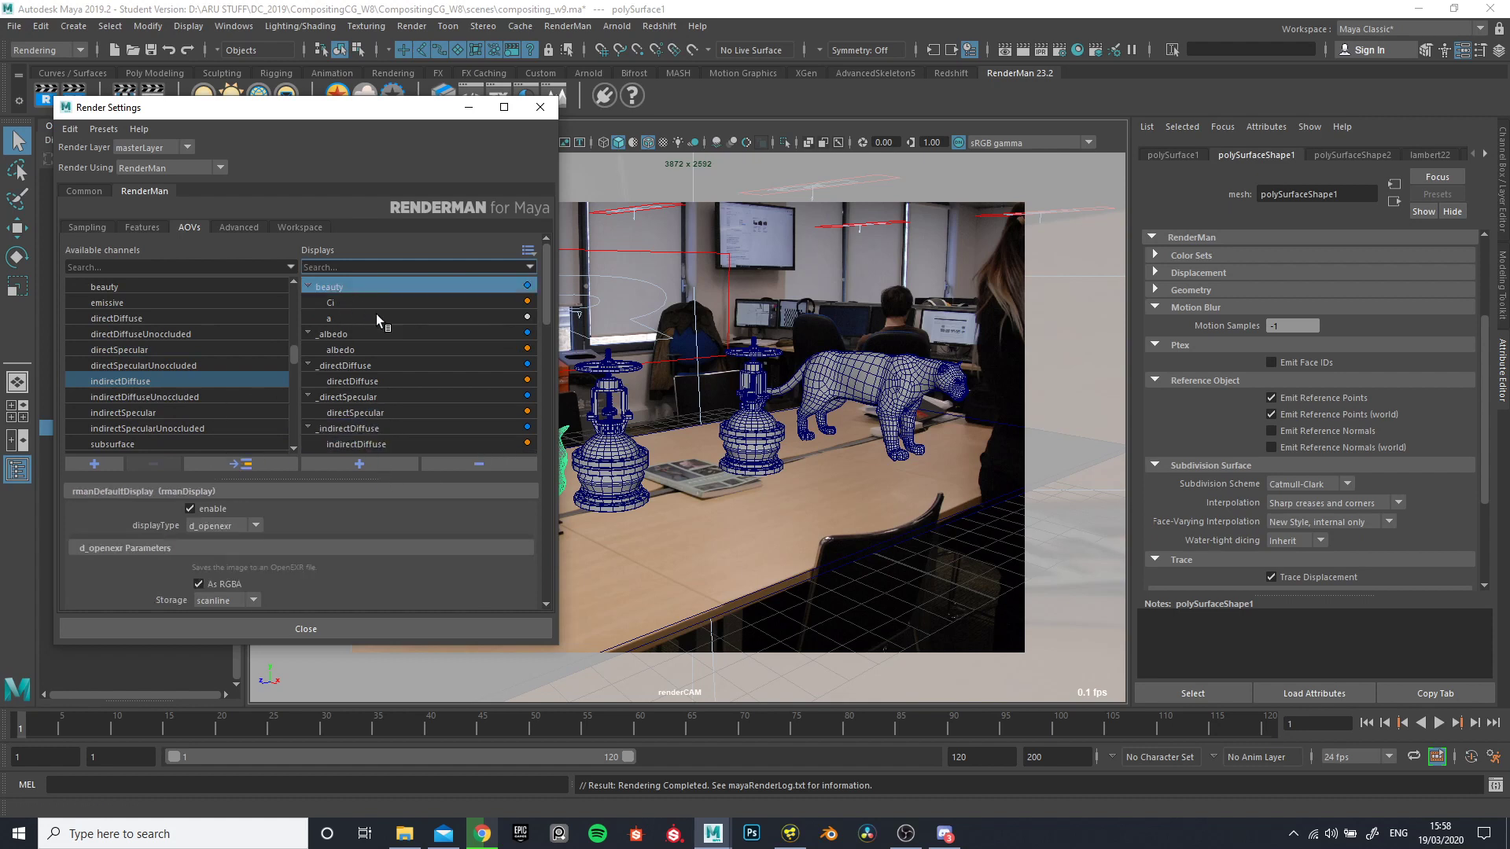
left_click(307, 426)
left_click(352, 441)
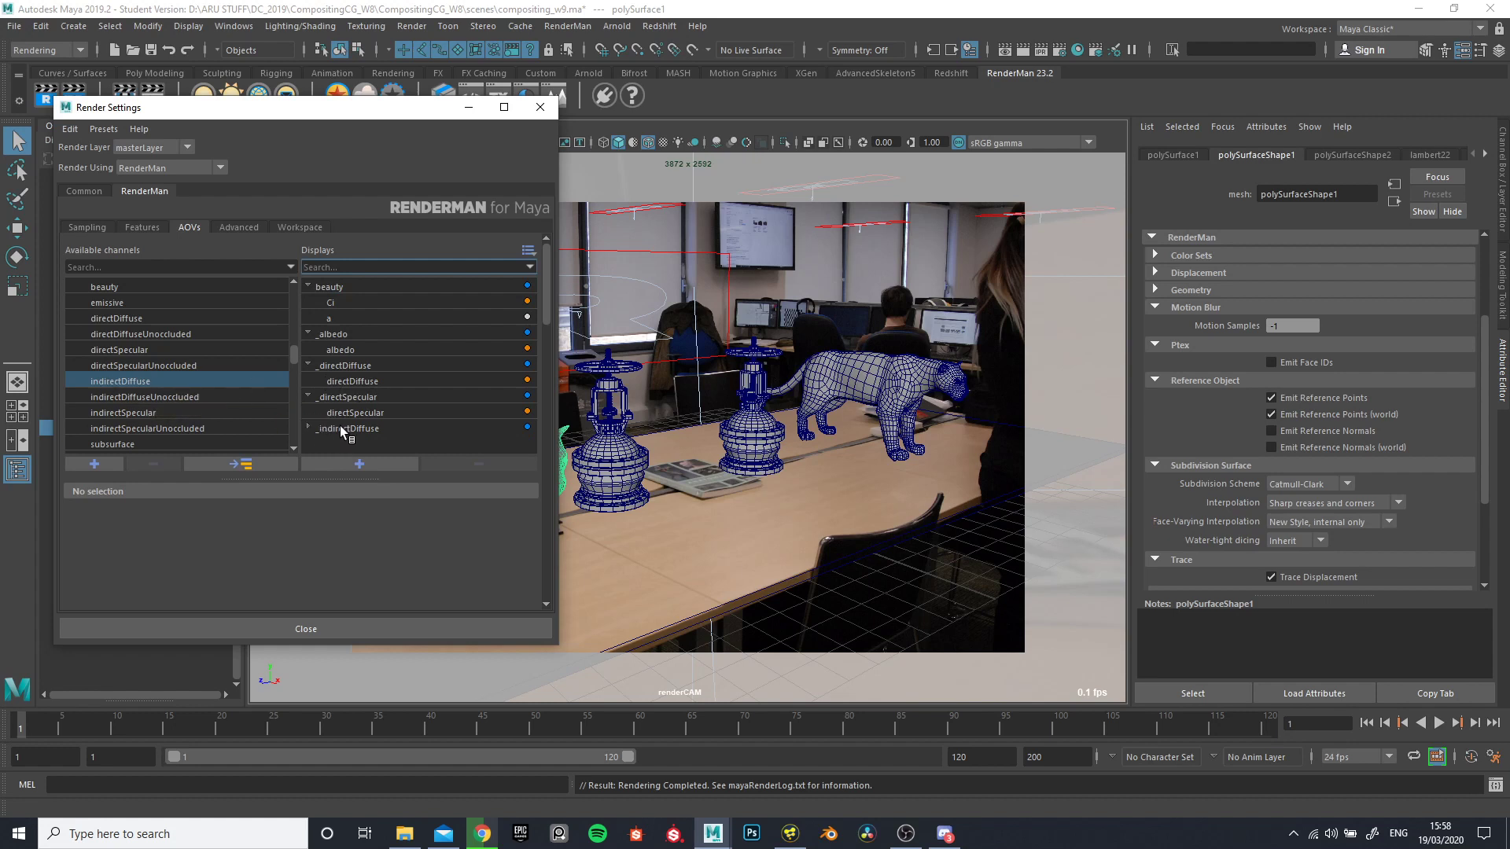
- Add the indirectSpecular lighting channel as a separate display and collapse every expanded display entry except beauty
left_click(138, 414)
double_click(136, 414)
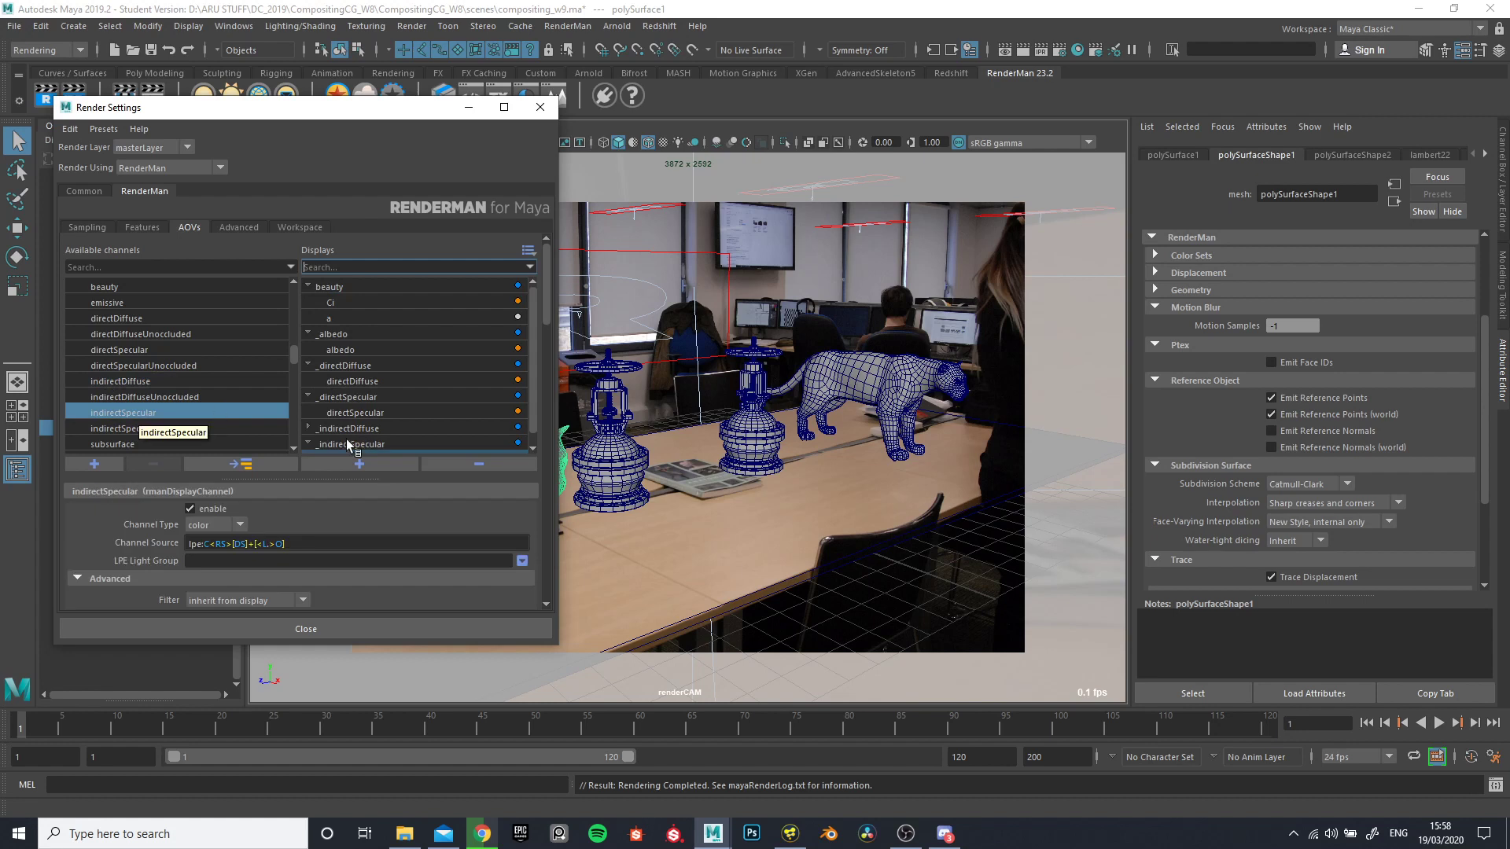
scroll(305, 431, "up", 1)
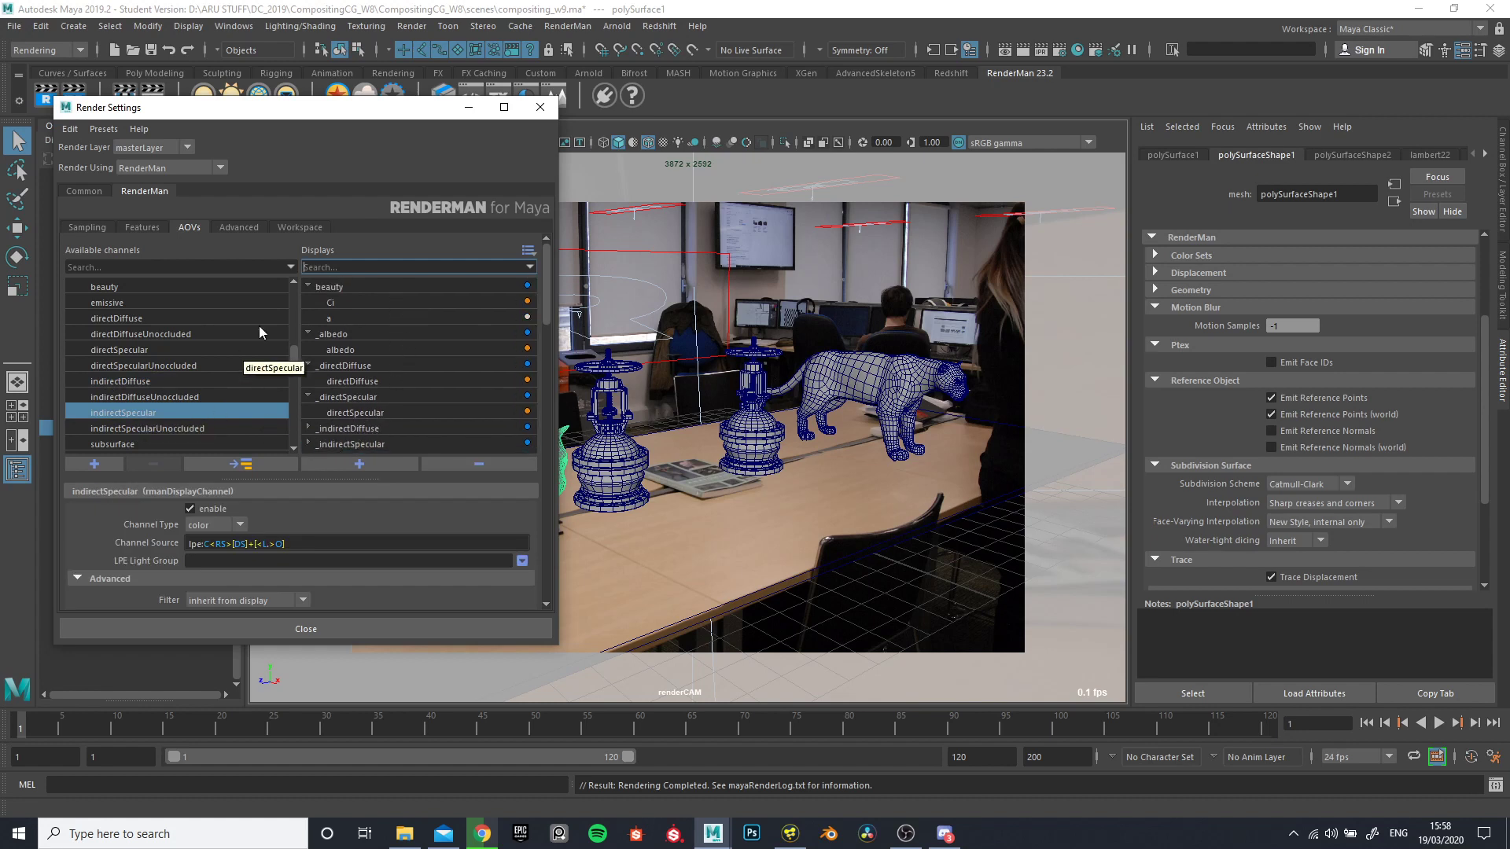
scroll(140, 421, "down", 2)
scroll(149, 416, "up", 2)
left_click(308, 333)
left_click(308, 350)
left_click(308, 364)
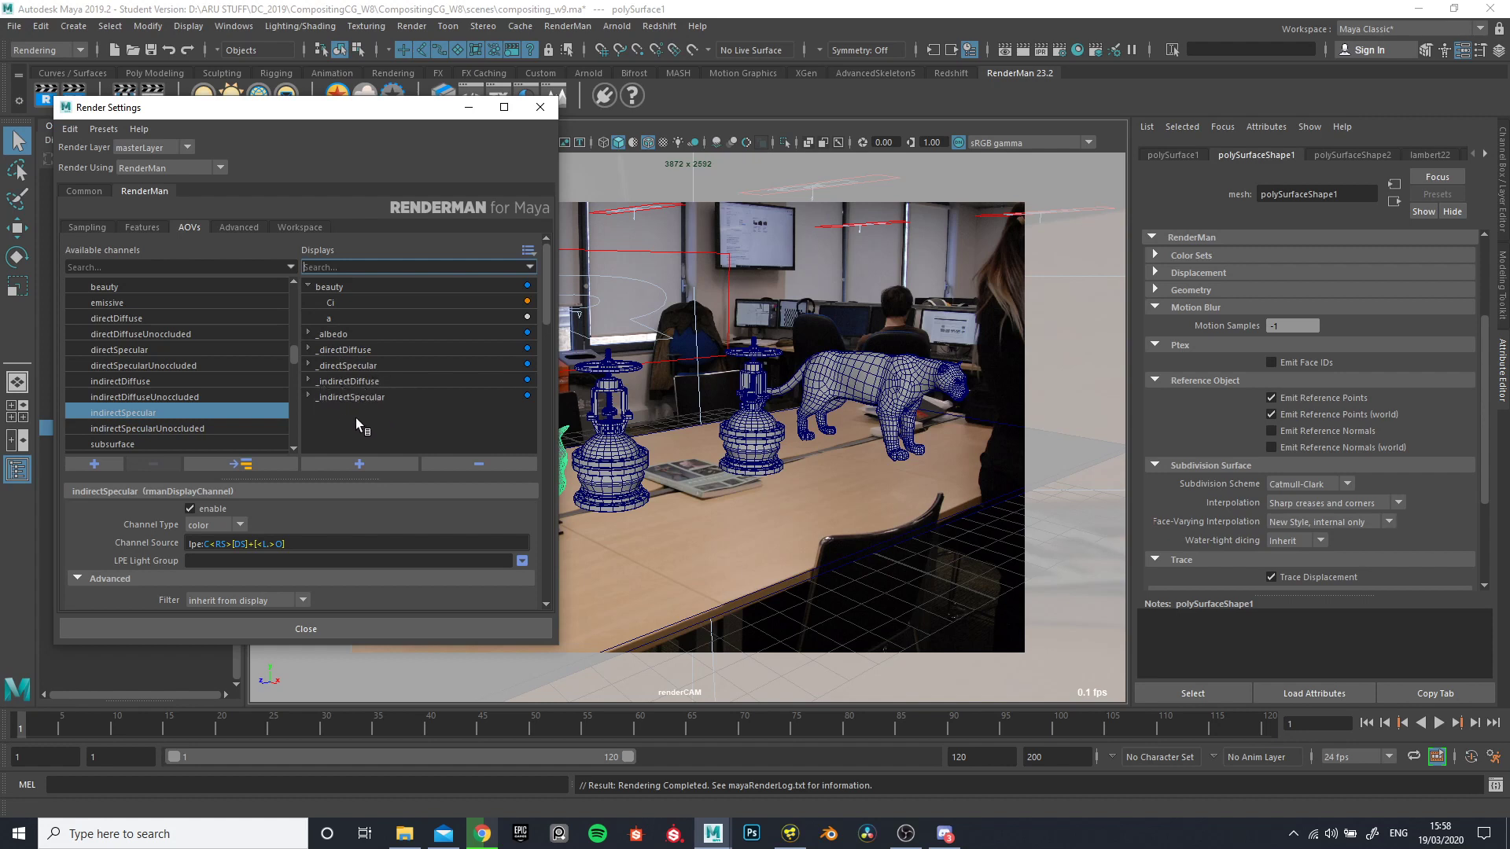
- Add the transmissiveGlassLobe channel as a separate display
scroll(190, 399, "down", 6)
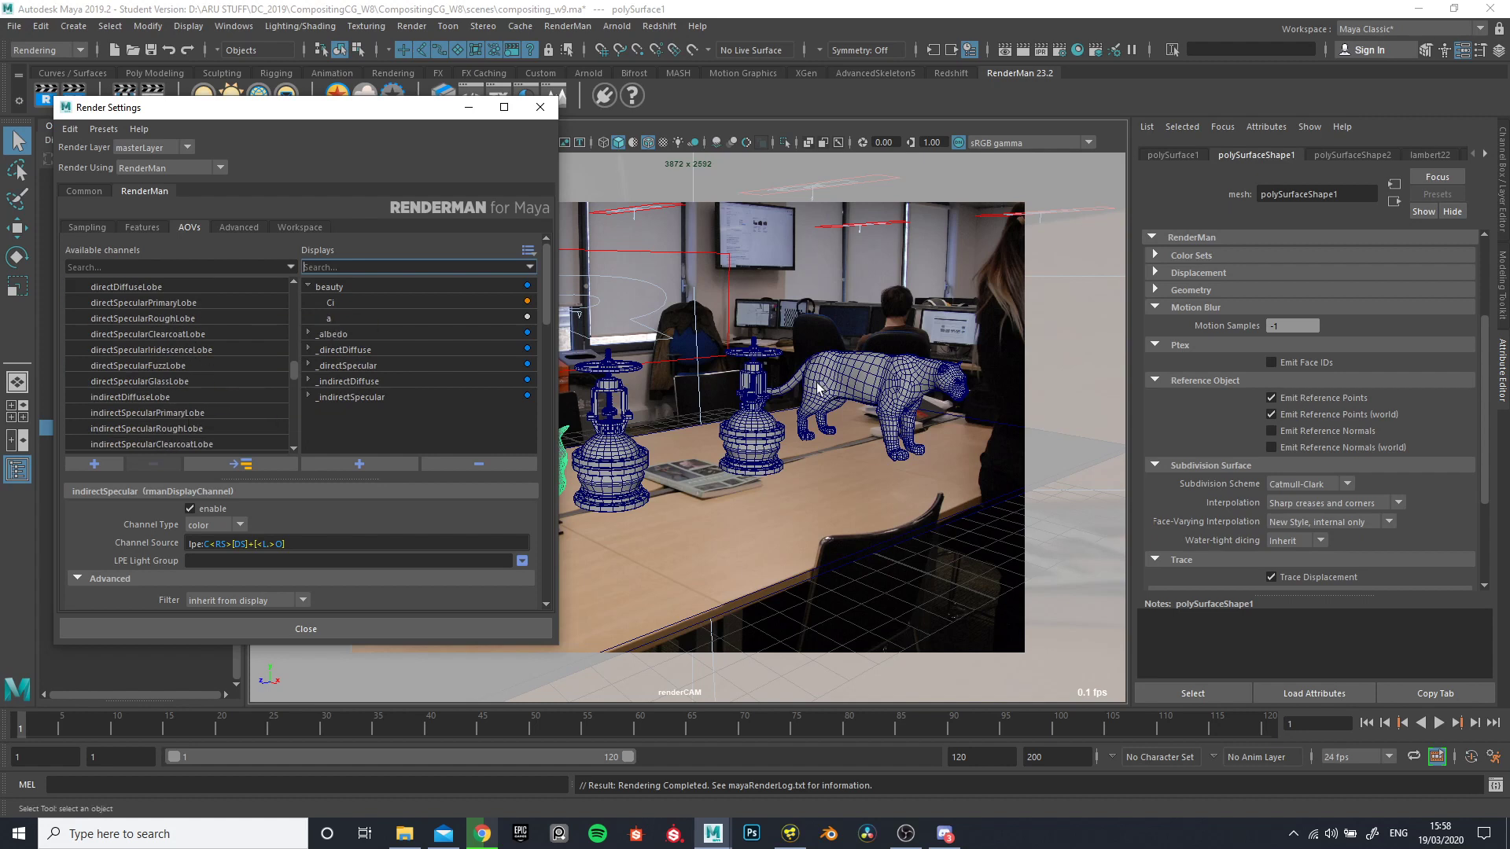
scroll(177, 397, "down", 3)
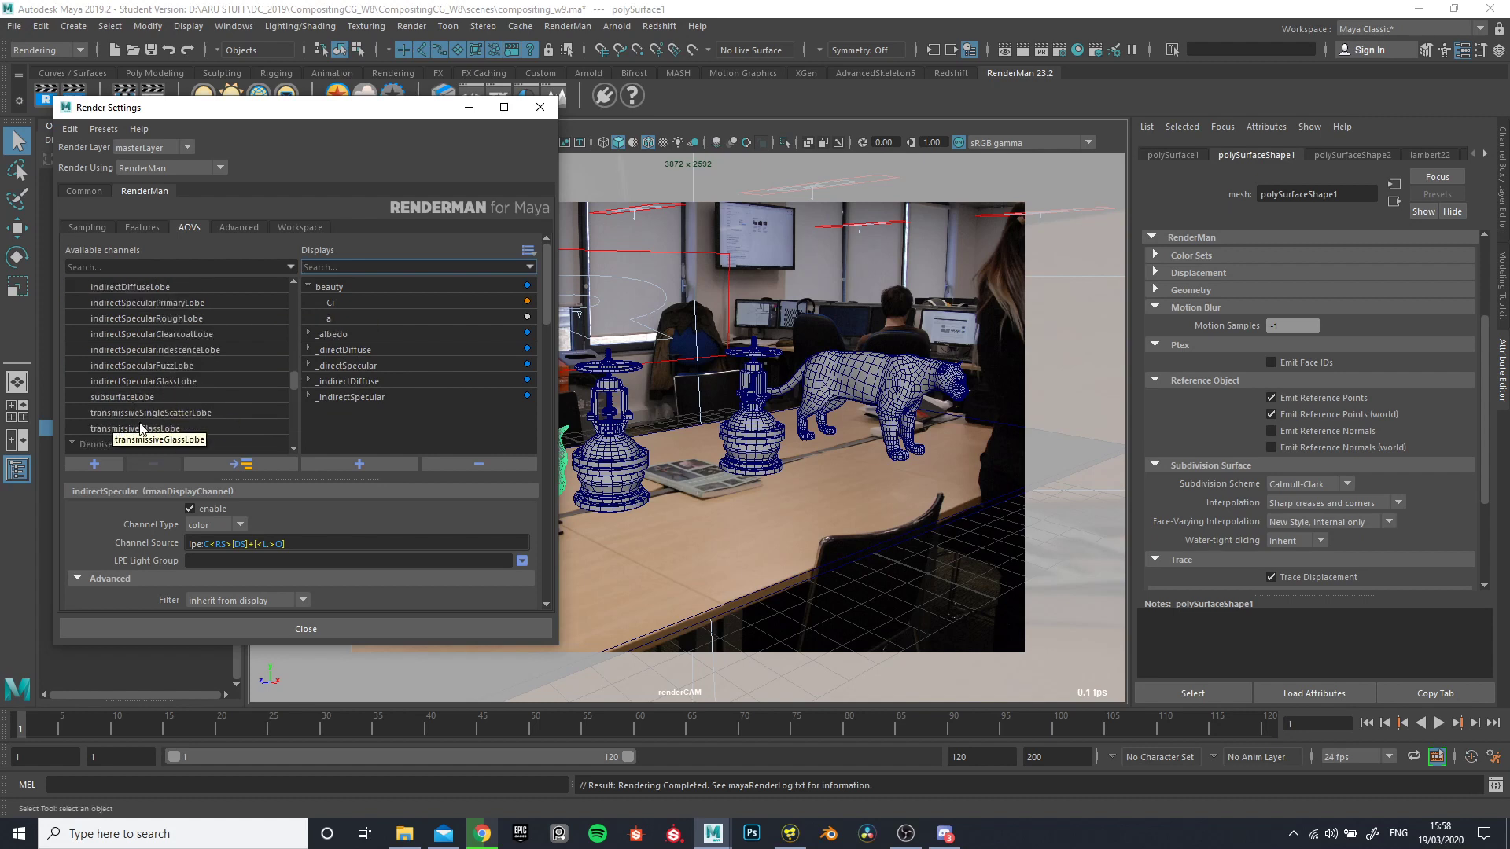
left_click(388, 419)
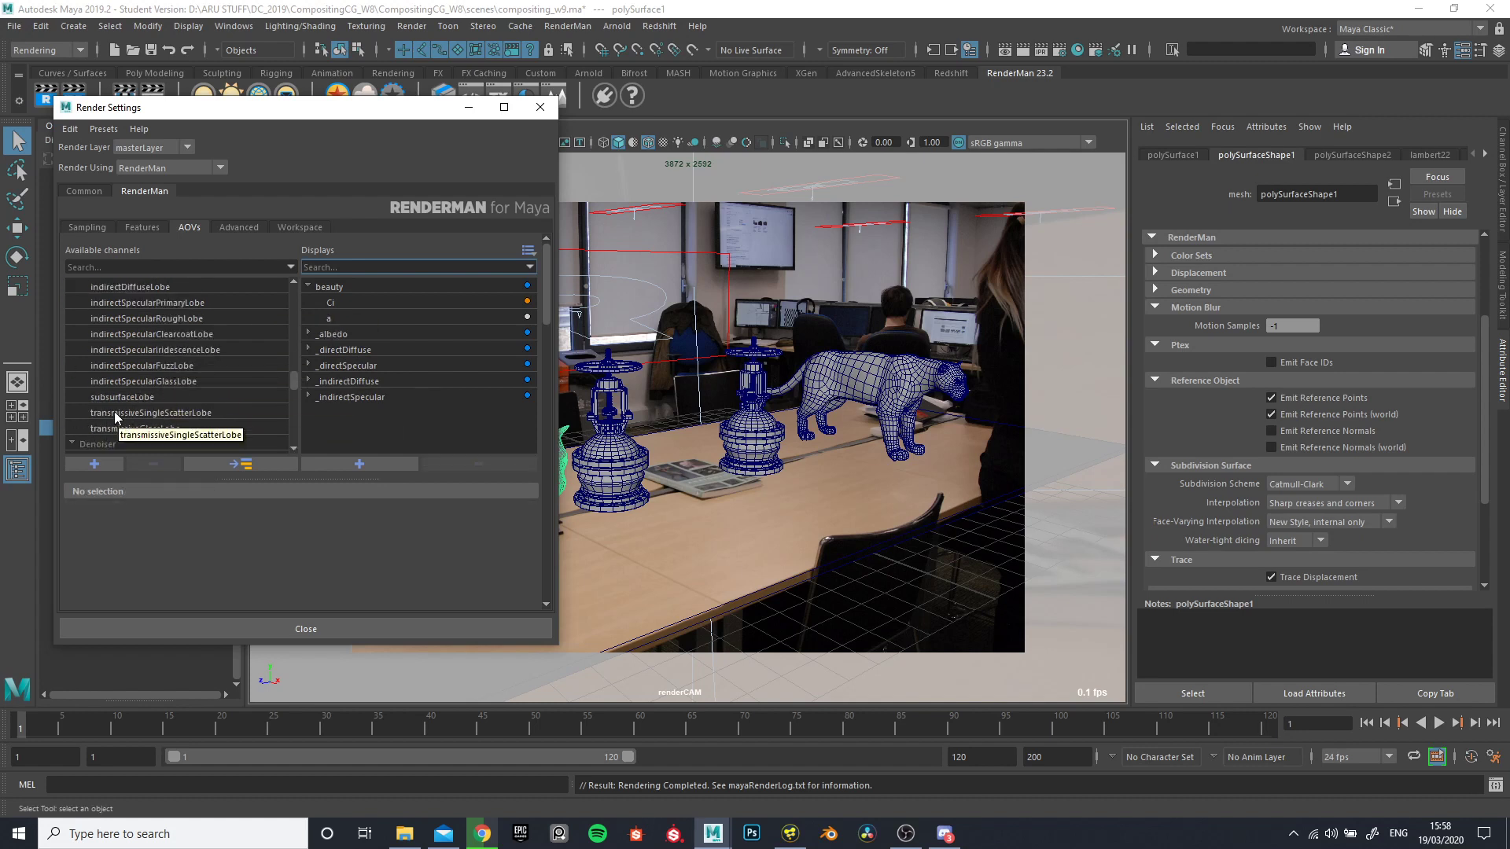
left_click(126, 427)
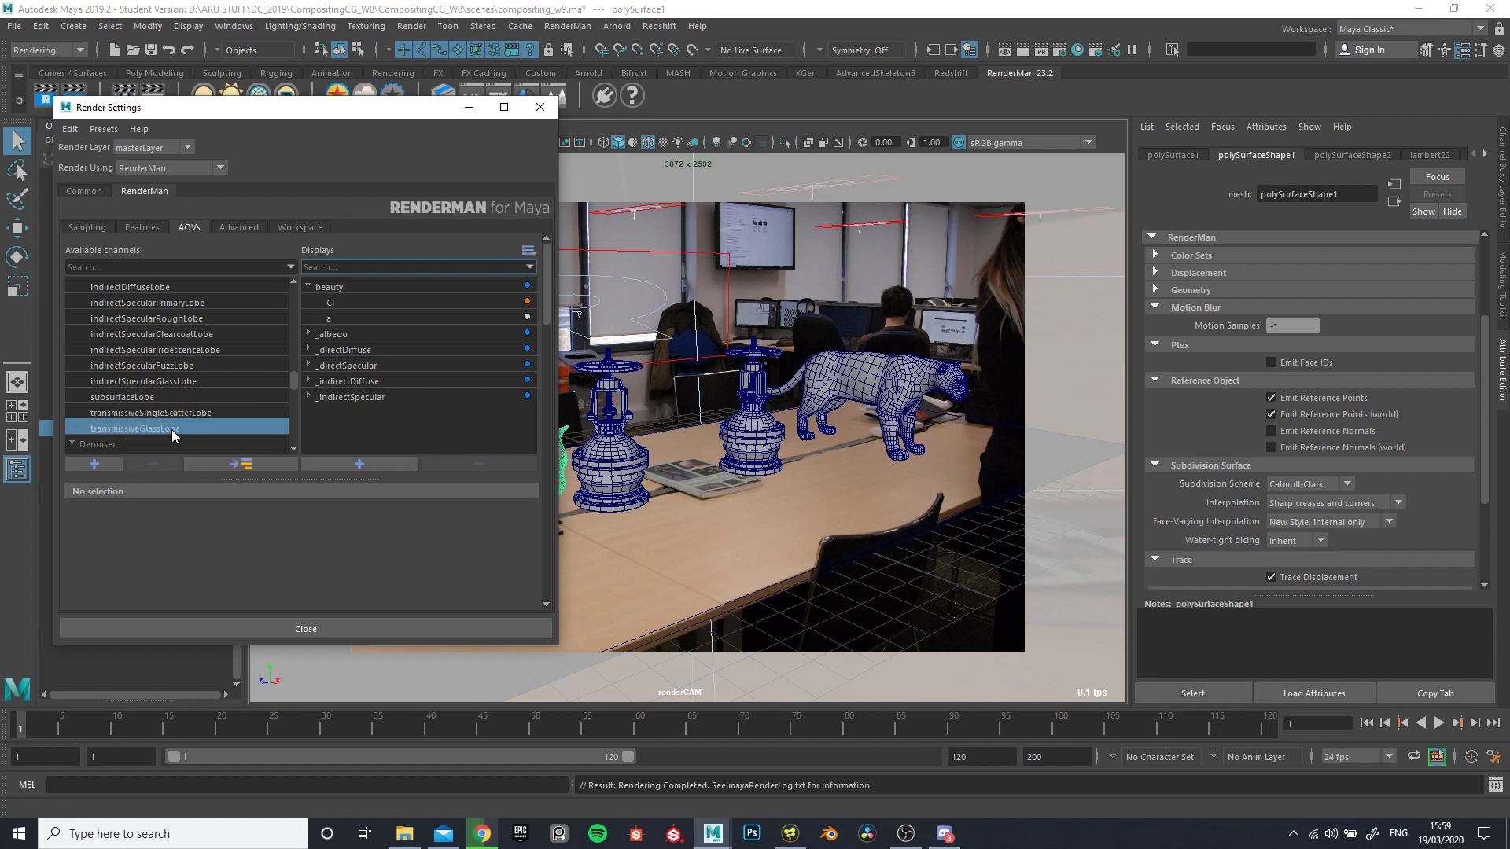
left_click_drag(171, 429, 322, 424)
left_click(328, 437)
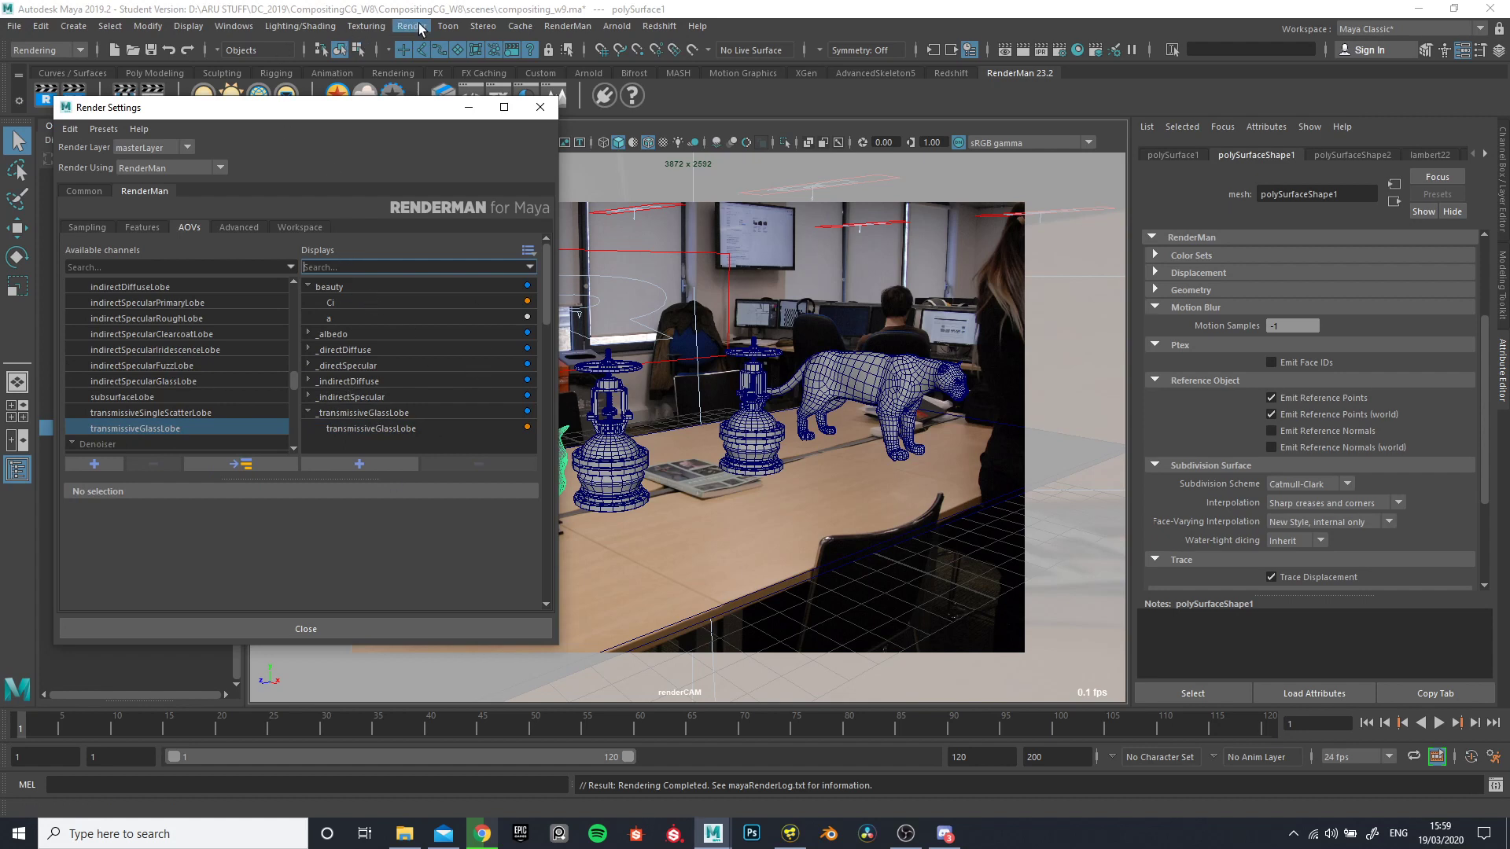
- Switch to File Explorer and maximize the window showing the compositing_w9_v001_t01 images folder
left_click(404, 833)
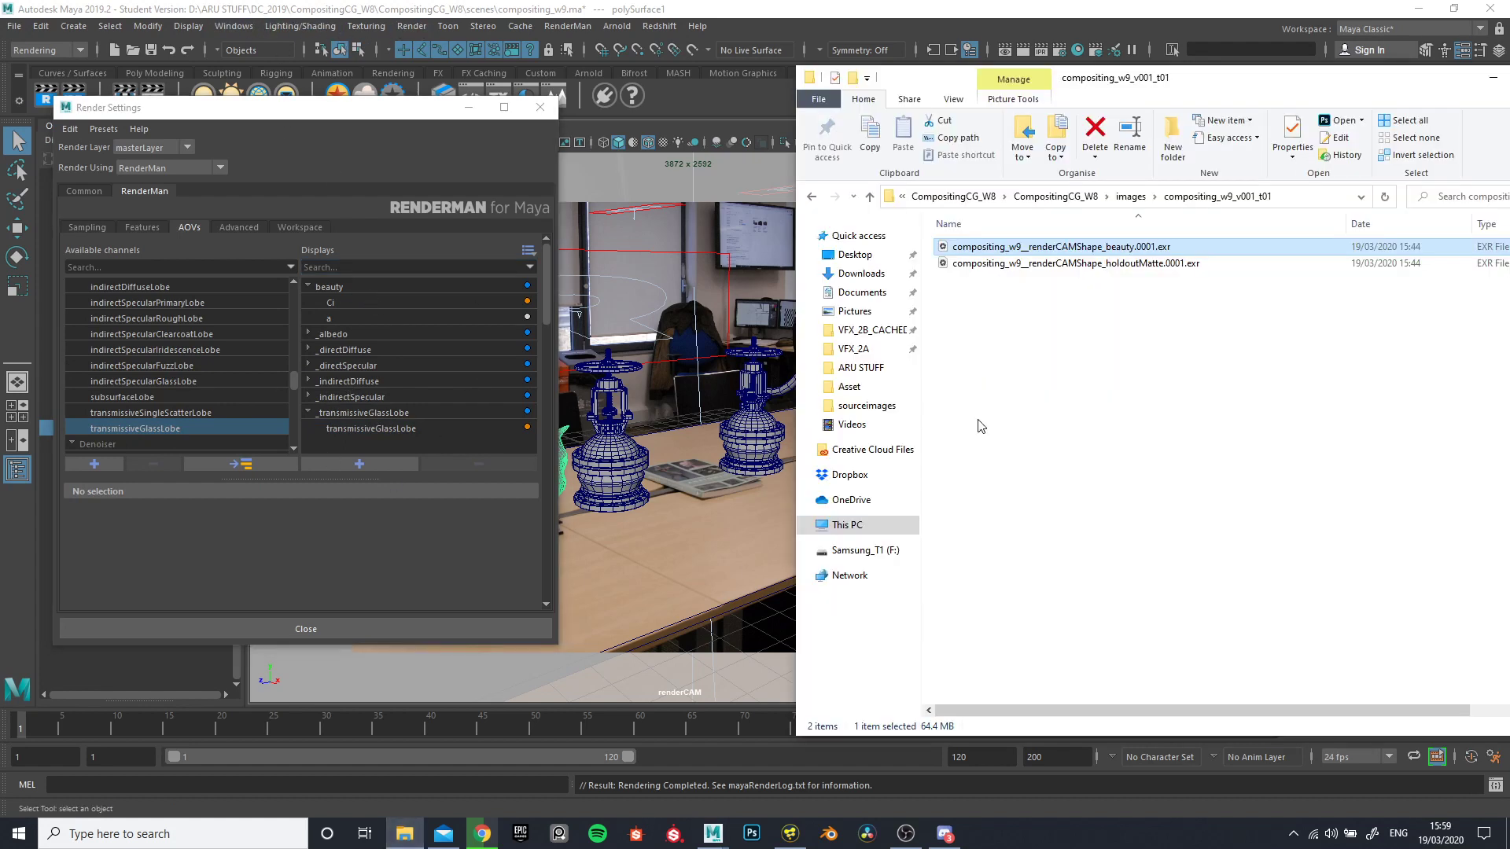
left_click_drag(1187, 89, 699, 1)
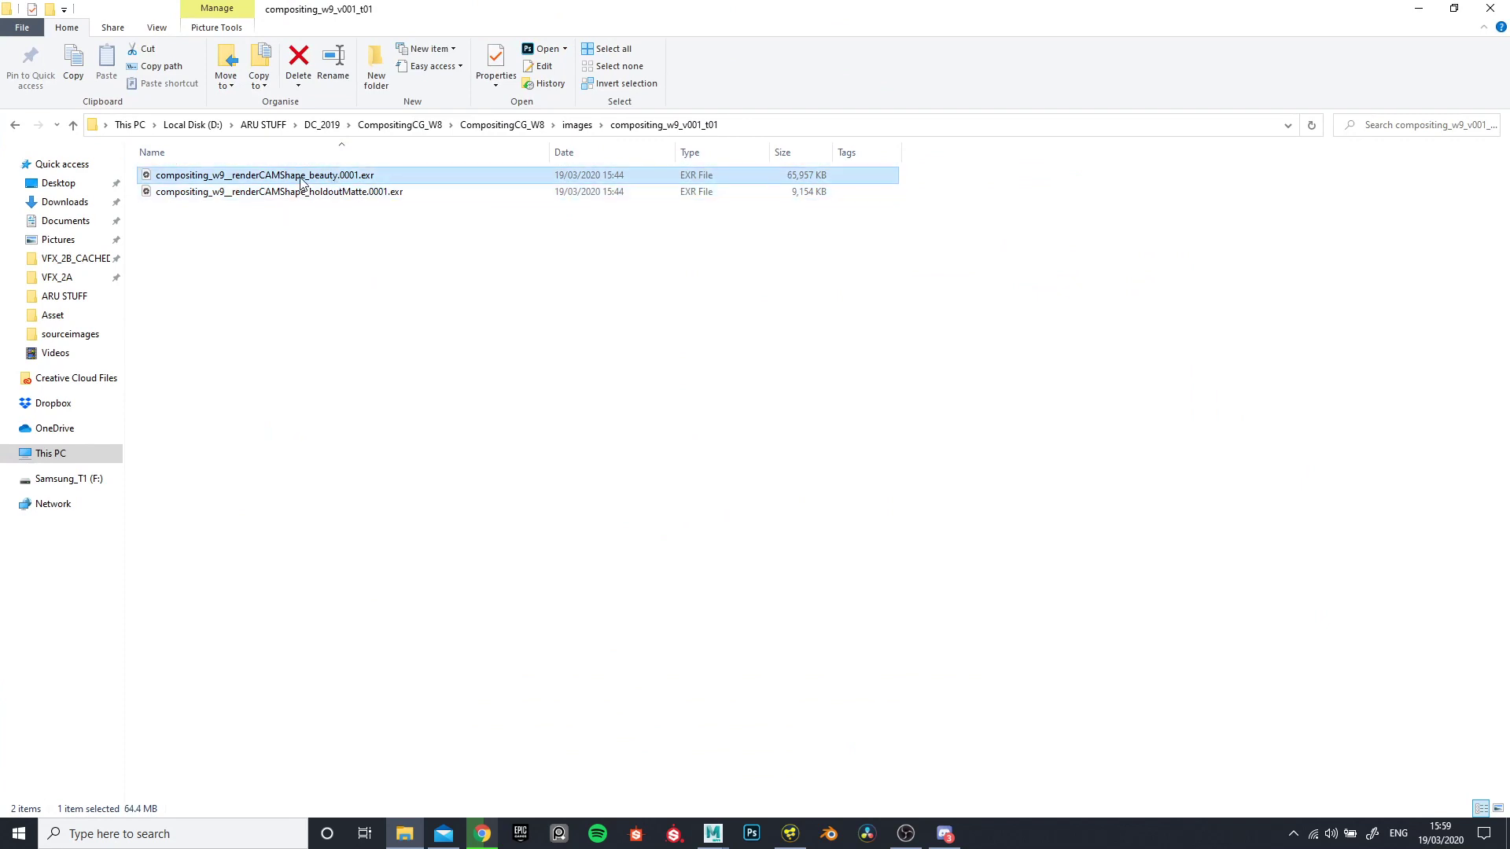
- Switch to Fusion Studio and show the OpenEXR channel settings of the beauty loader
left_click(341, 239)
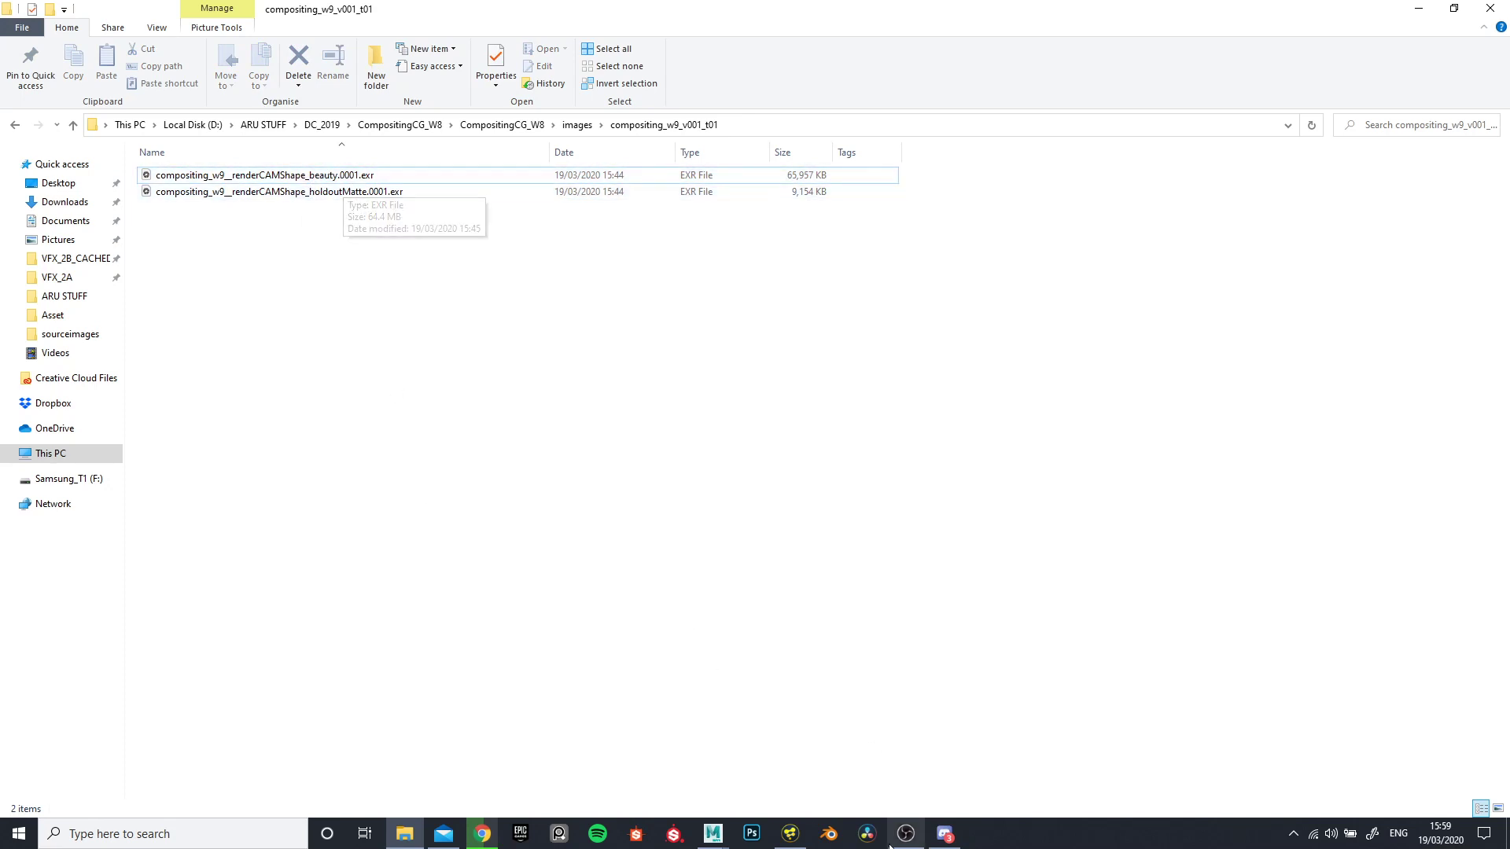
left_click(790, 833)
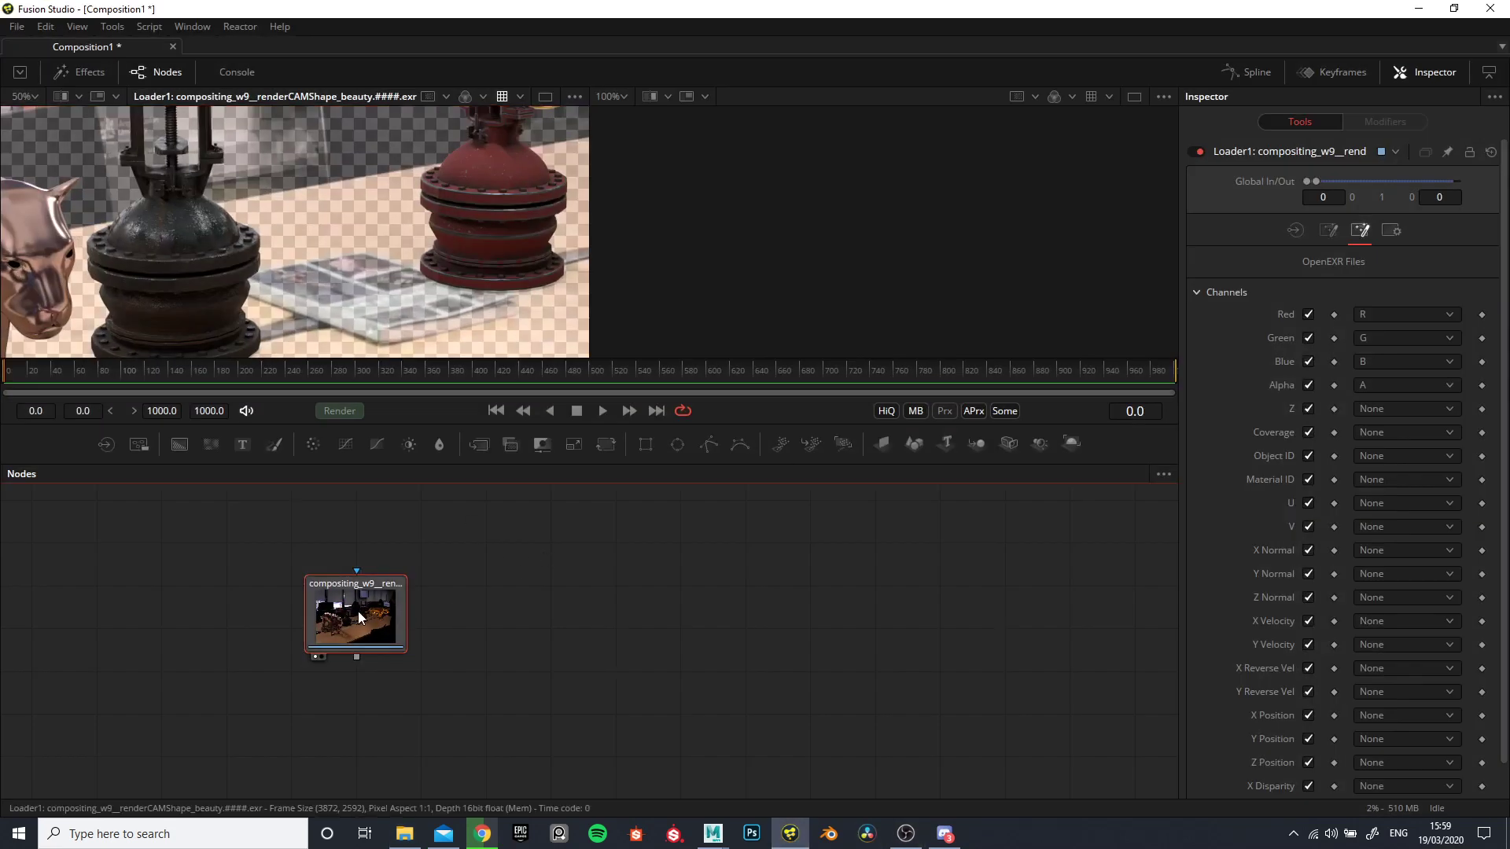
scroll(384, 276, "down", 5)
scroll(324, 276, "up", 3)
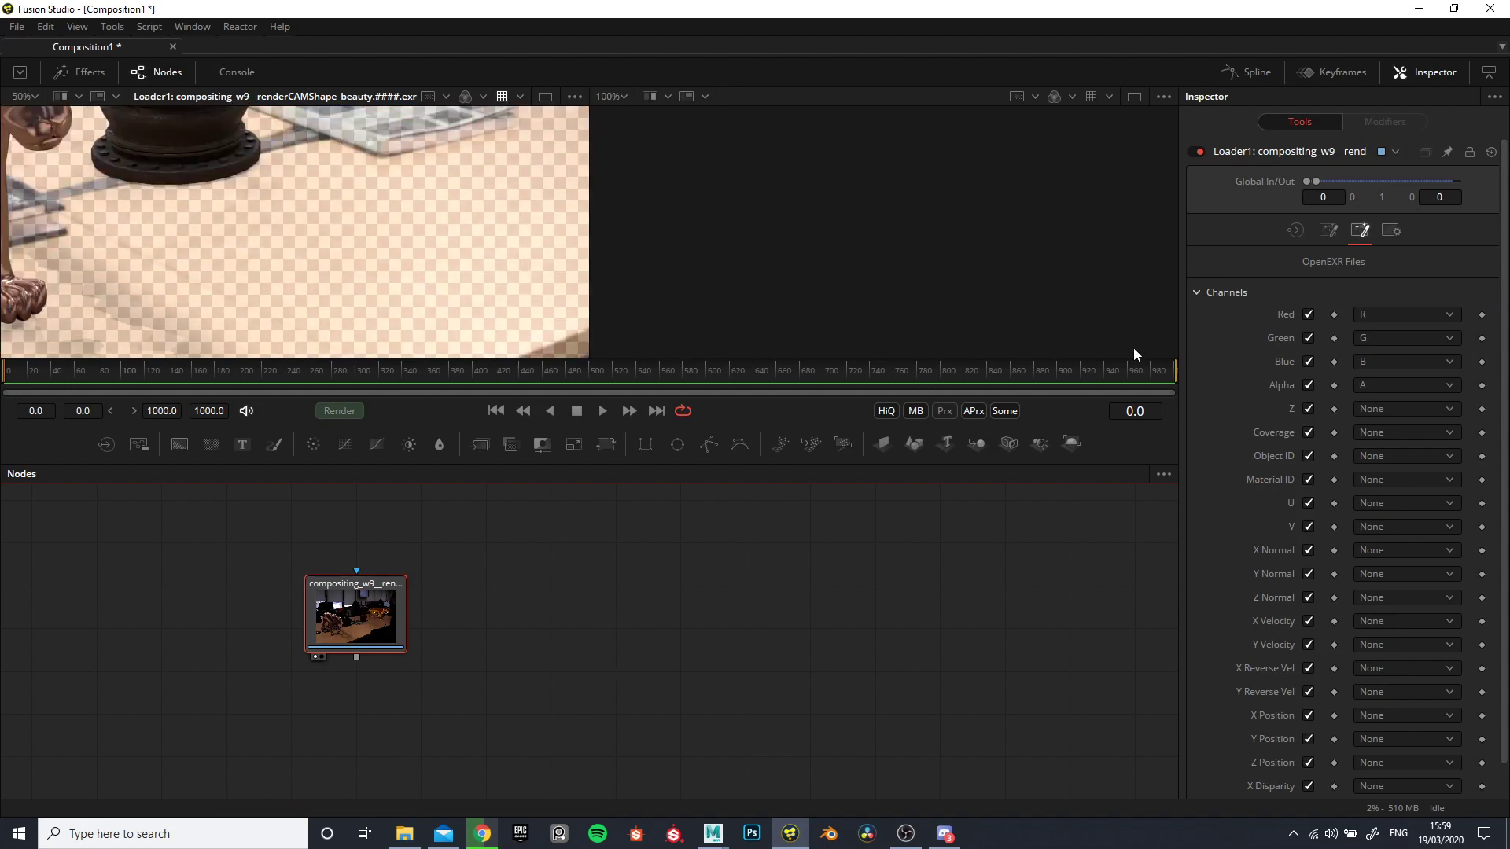
left_click(1292, 232)
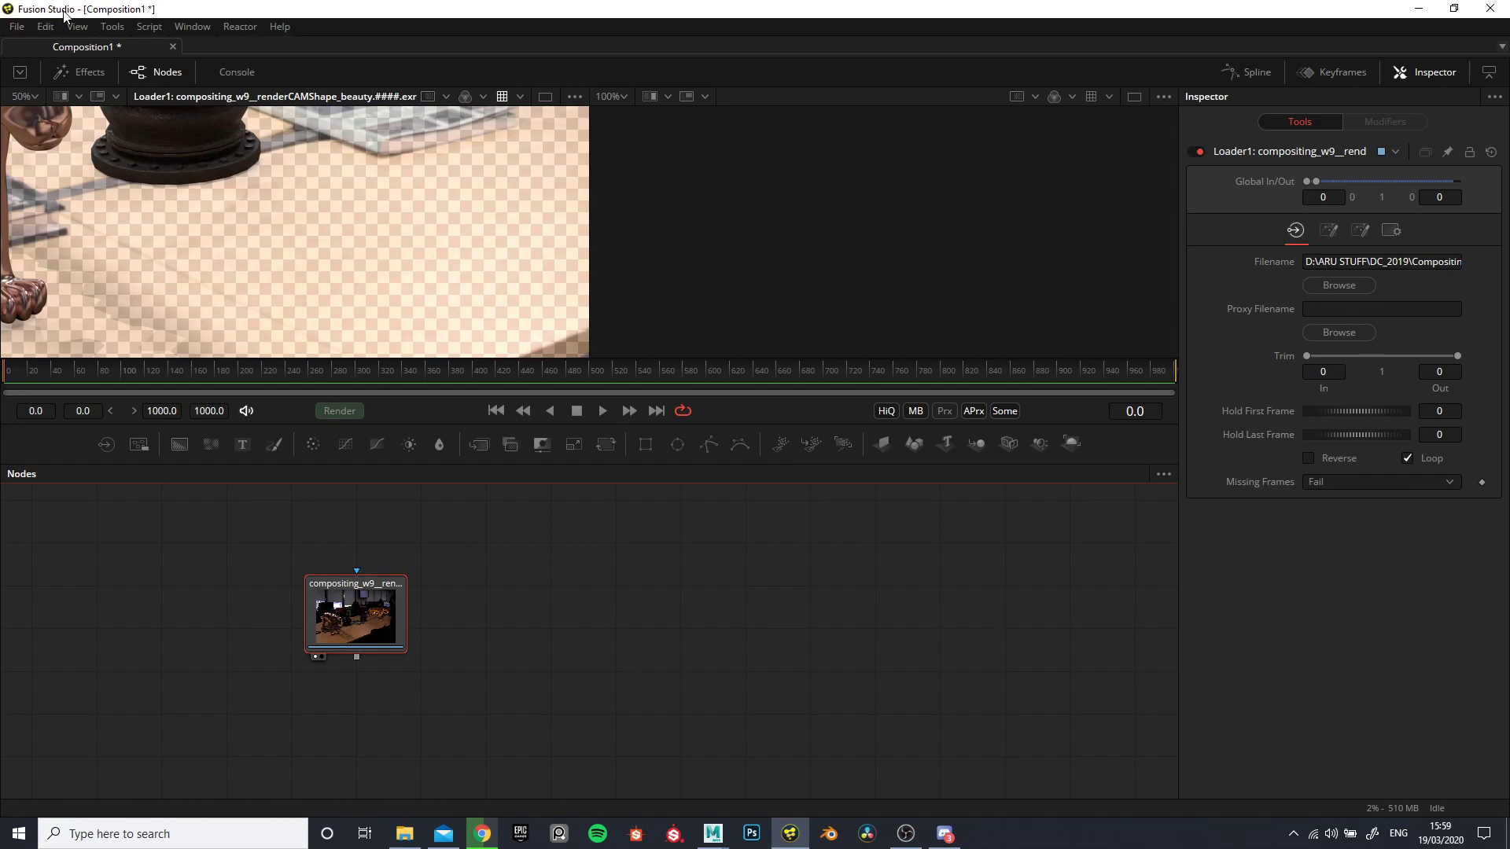
left_click(1330, 232)
left_click(1360, 233)
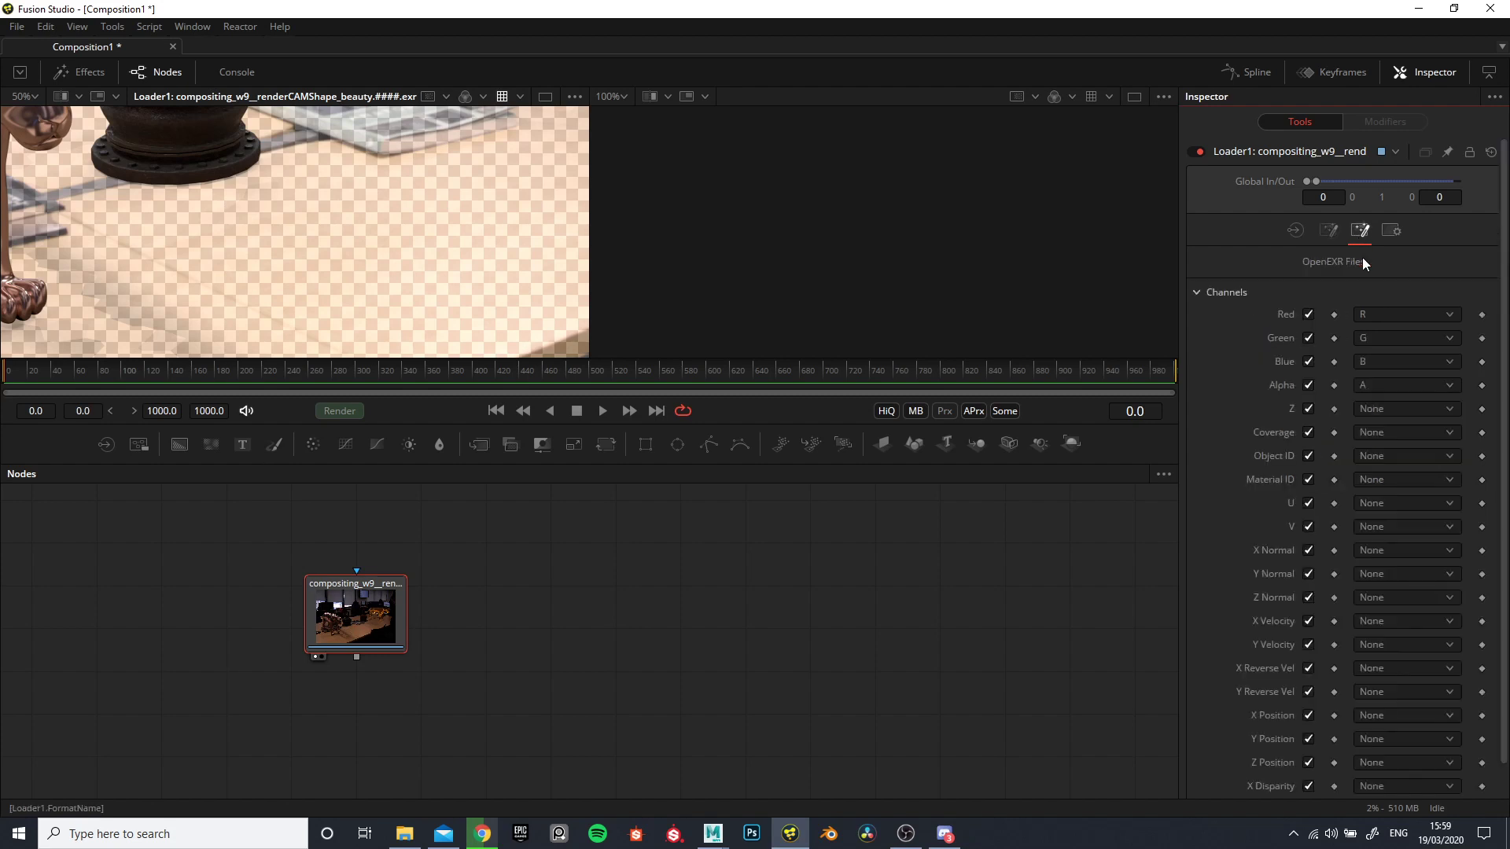
- Map the beauty loader's red, green and blue channels to albedo.r, albedo.g and albedo.b
left_click(1418, 316)
scroll(1425, 421, "down", 3)
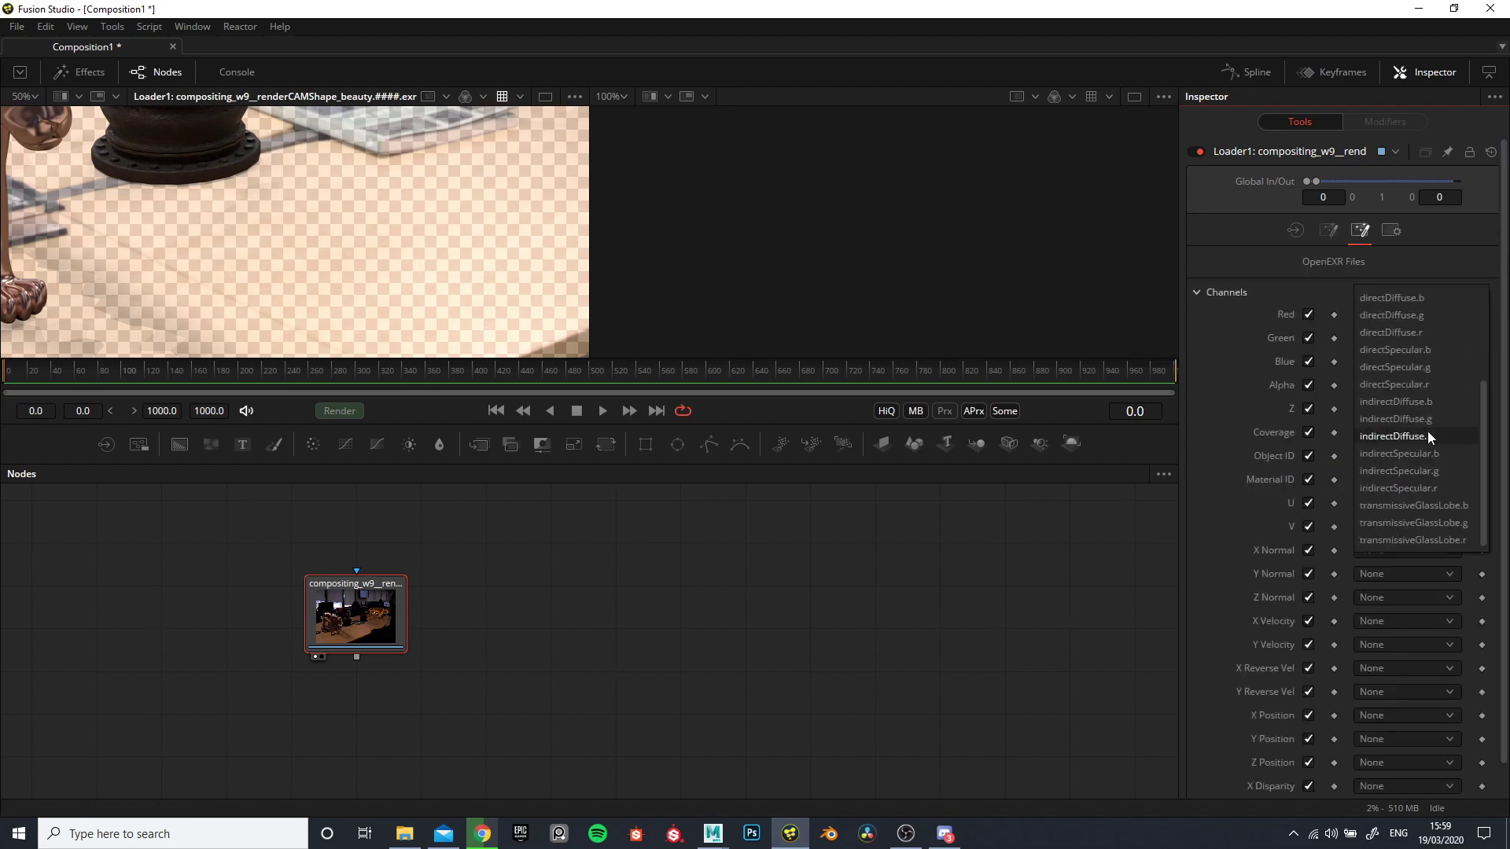
scroll(1431, 472, "up", 2)
scroll(1441, 397, "up", 1)
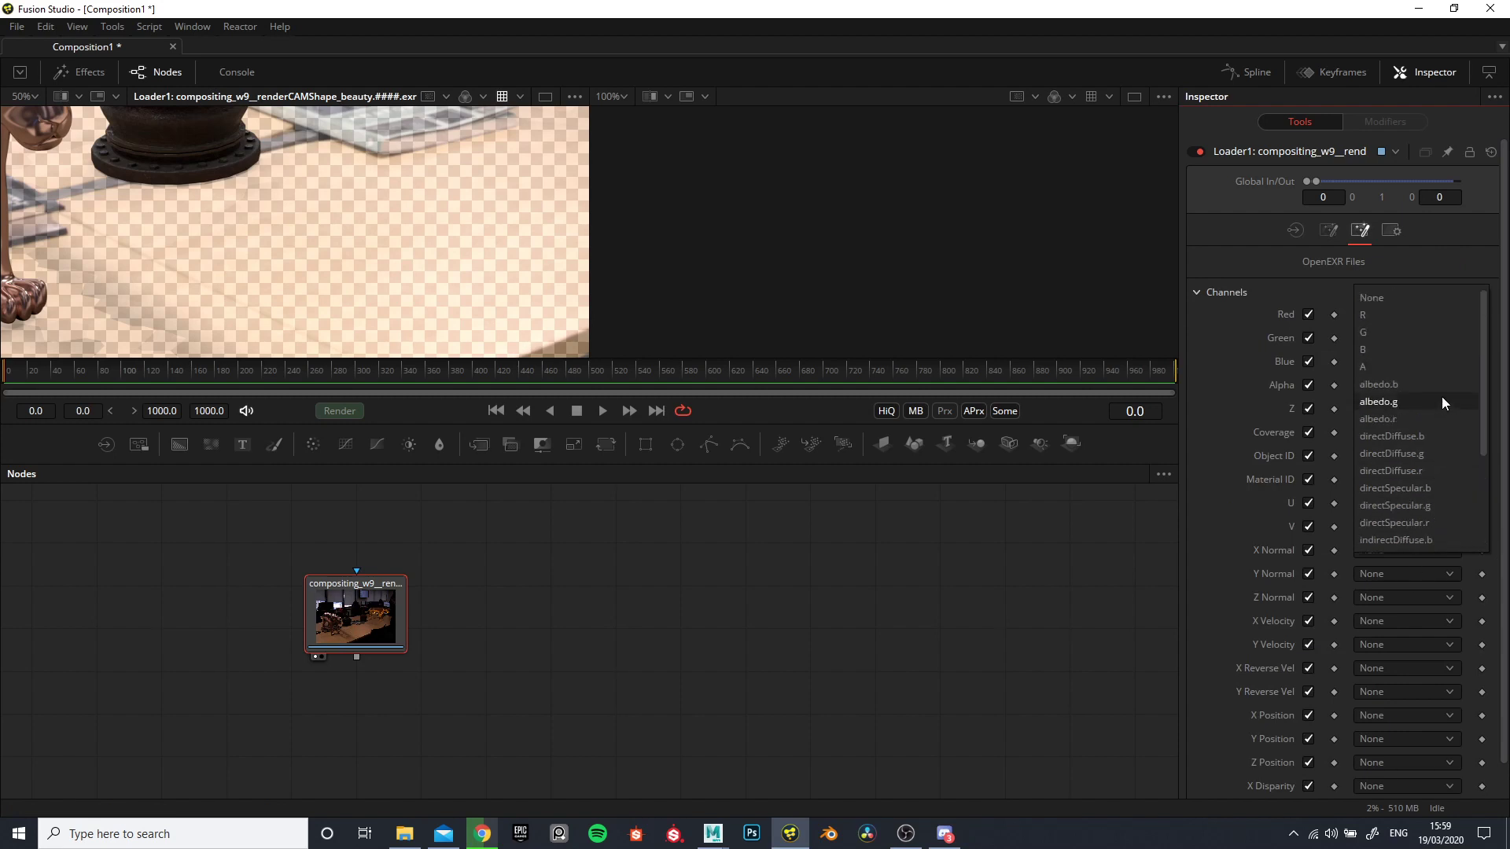
left_click(1388, 422)
left_click(1366, 338)
left_click(1375, 412)
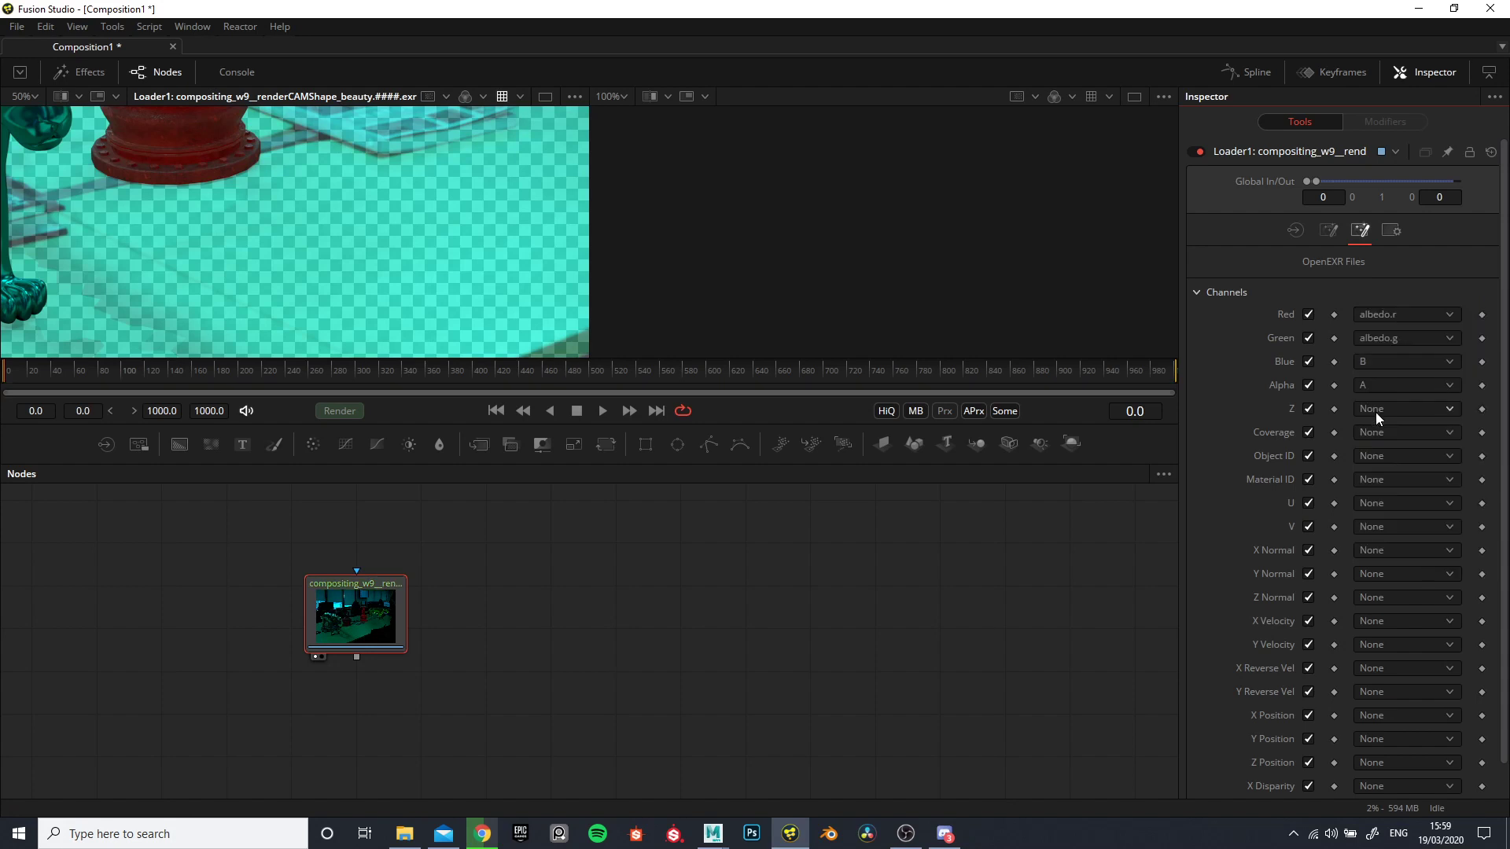
left_click(1379, 358)
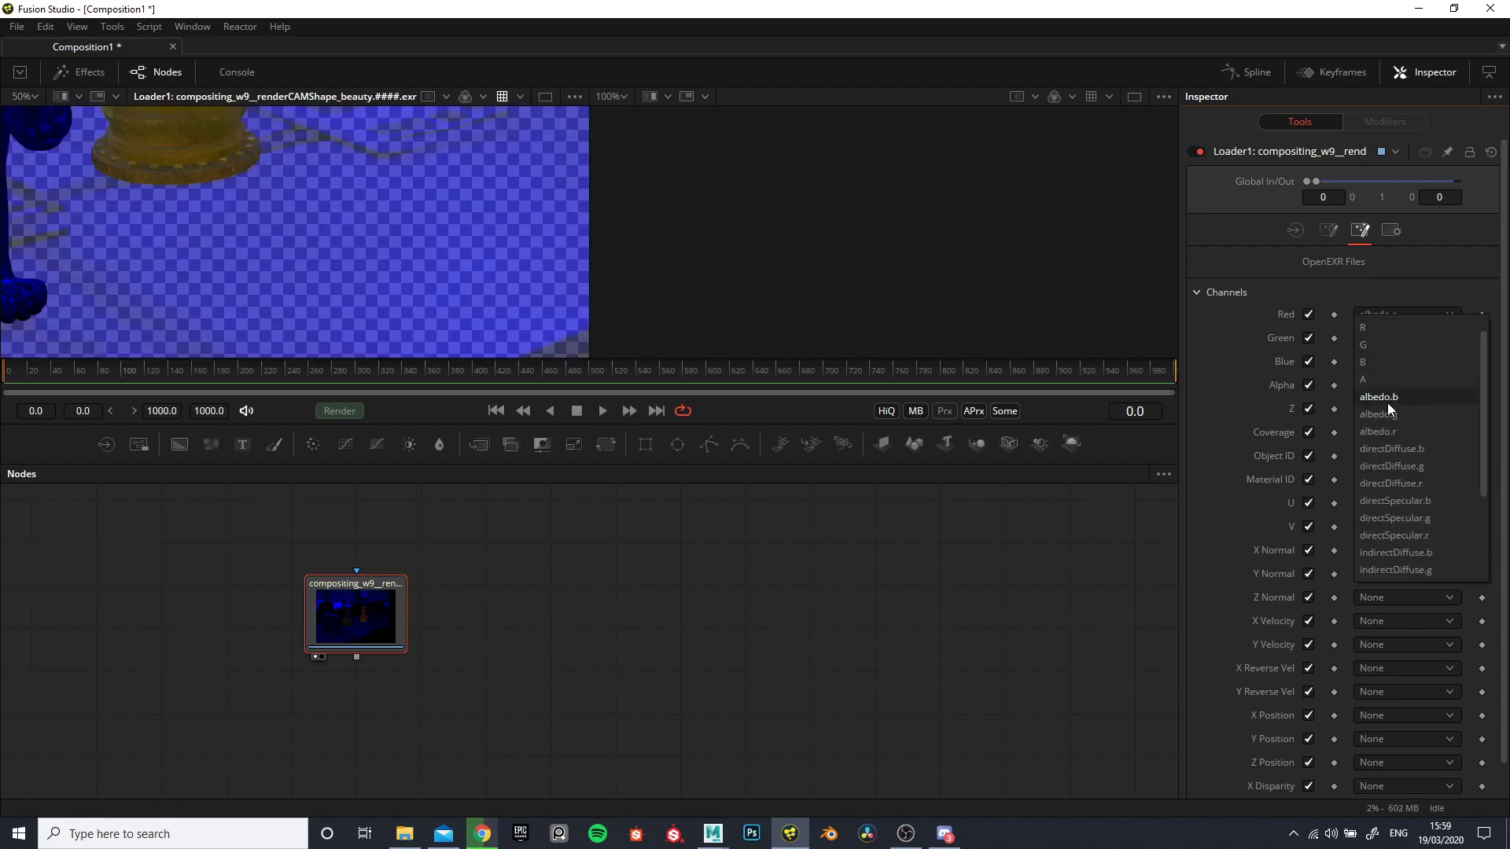
left_click(1387, 402)
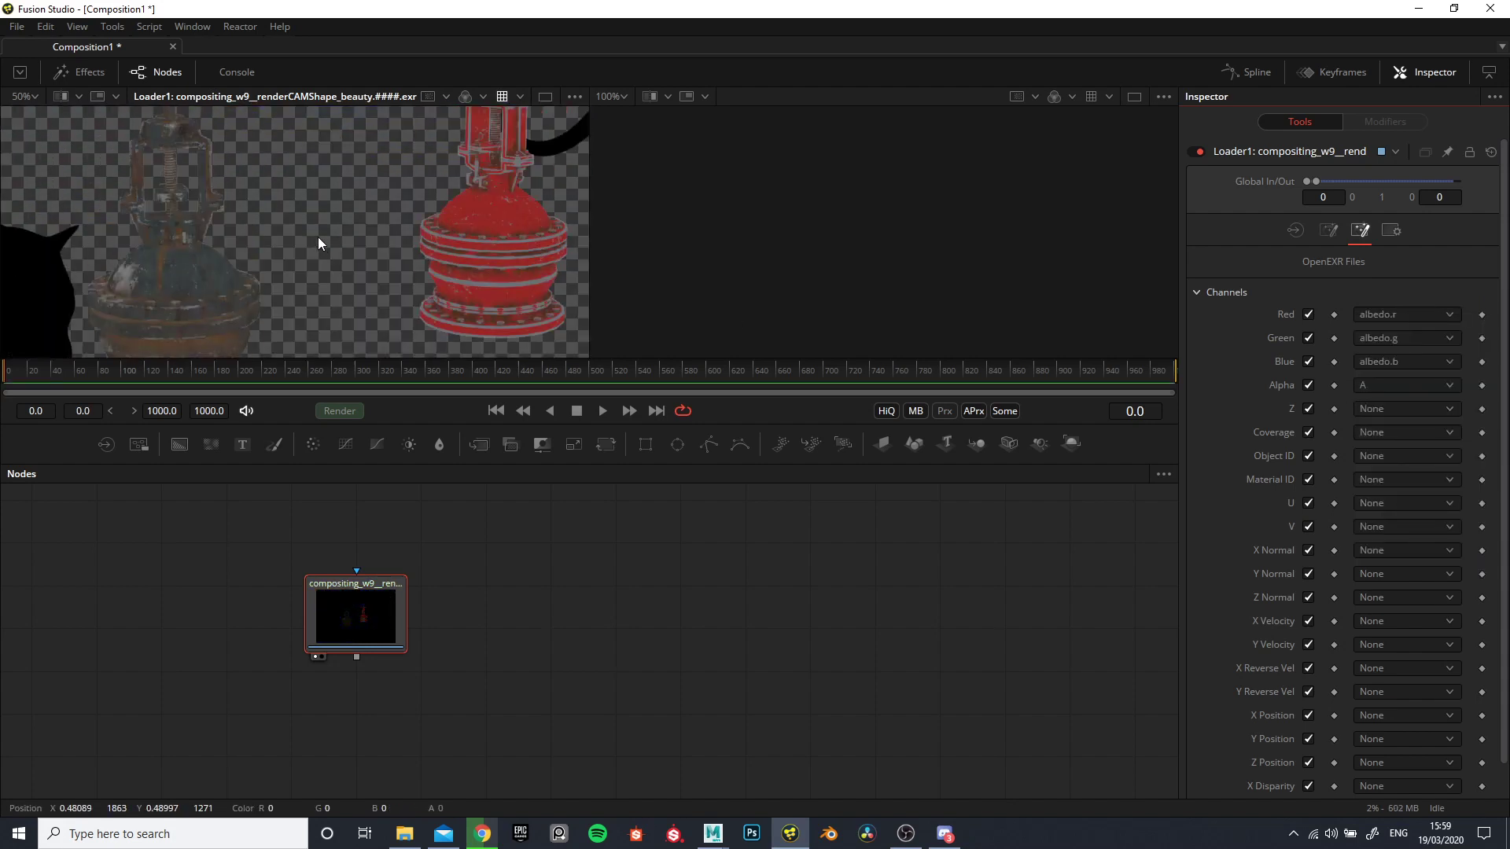
- Turn off the viewer's checker underlay and look over the albedo pass on the two valves
scroll(479, 217, "up", 3)
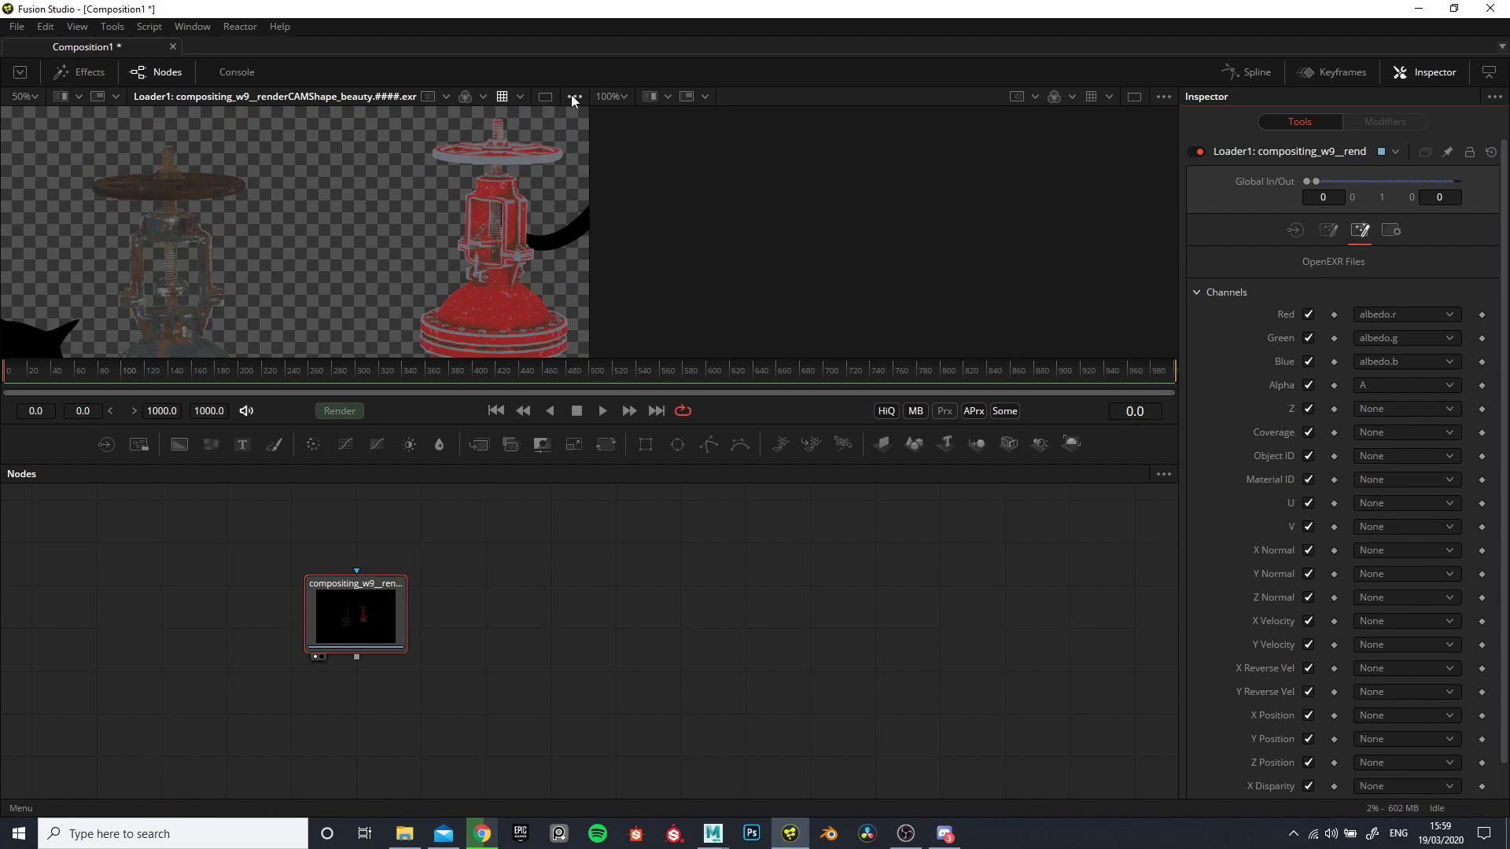
left_click(573, 96)
left_click(507, 204)
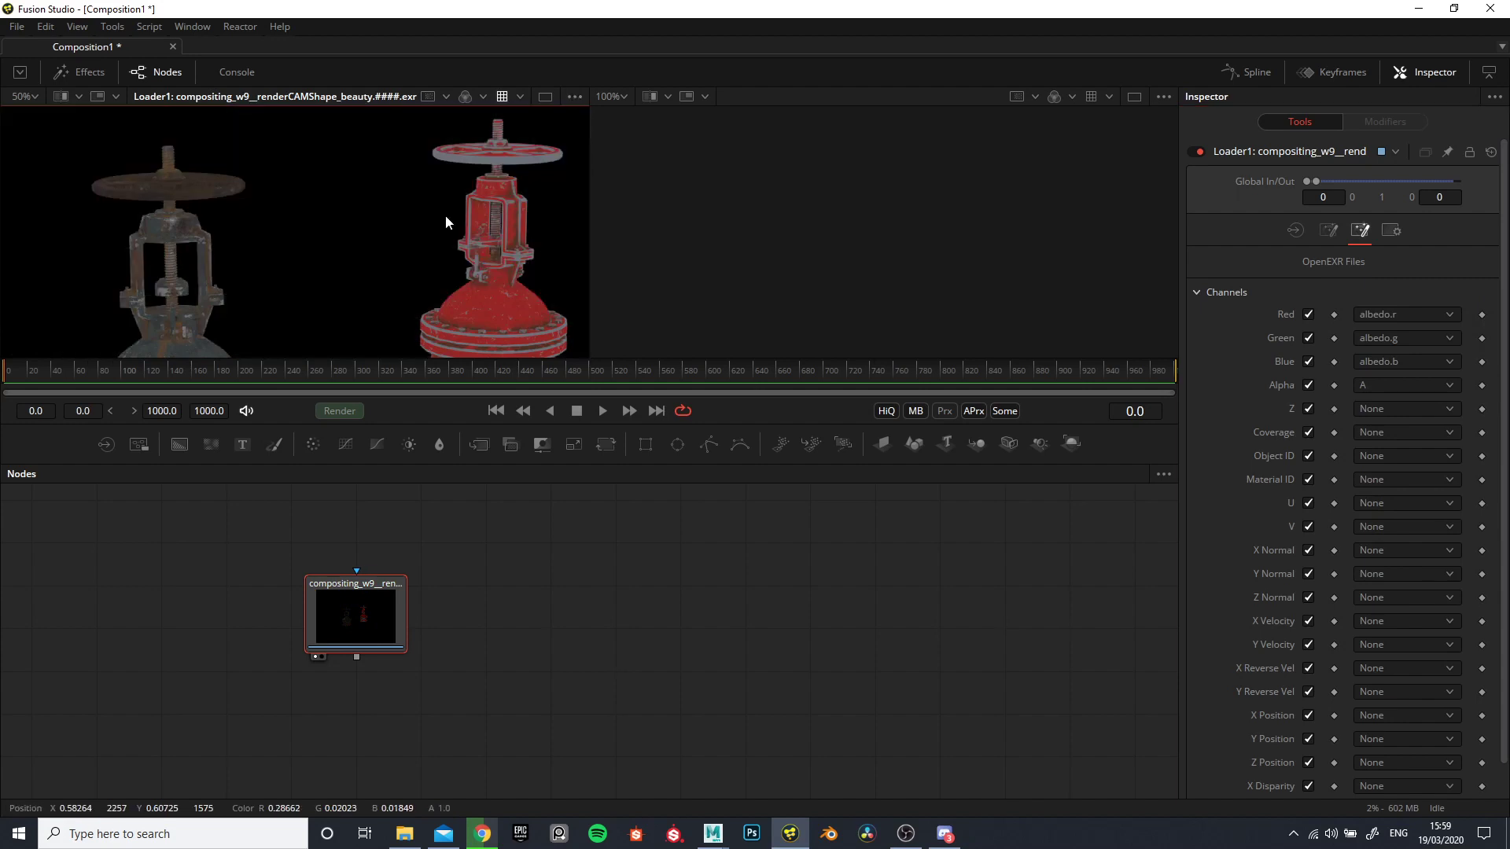
scroll(440, 223, "down", 6)
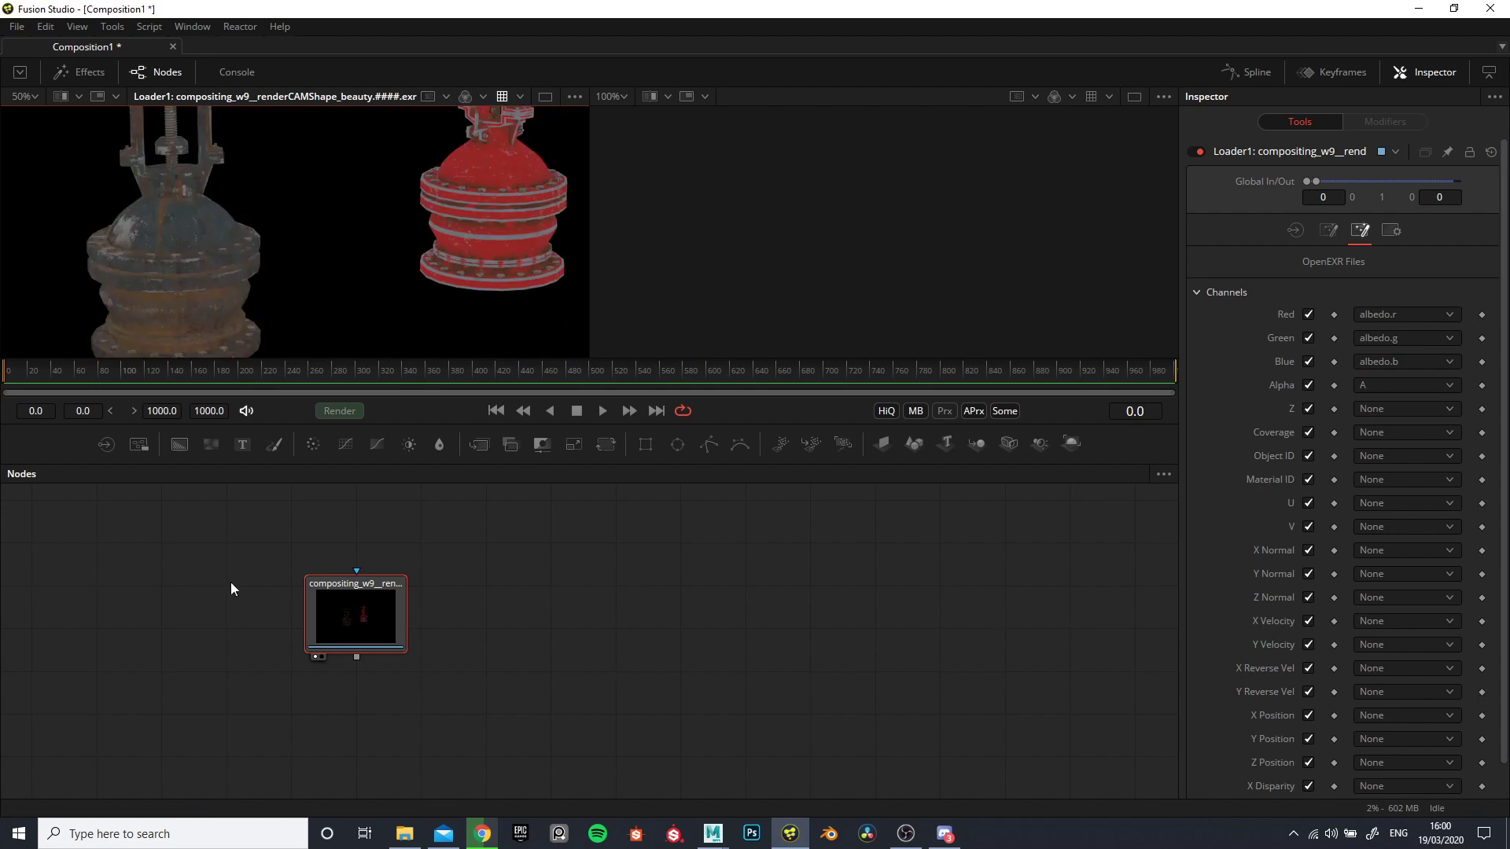
- Switch to Maya, minimize its Render Settings window and return to Fusion Studio
left_click(798, 753)
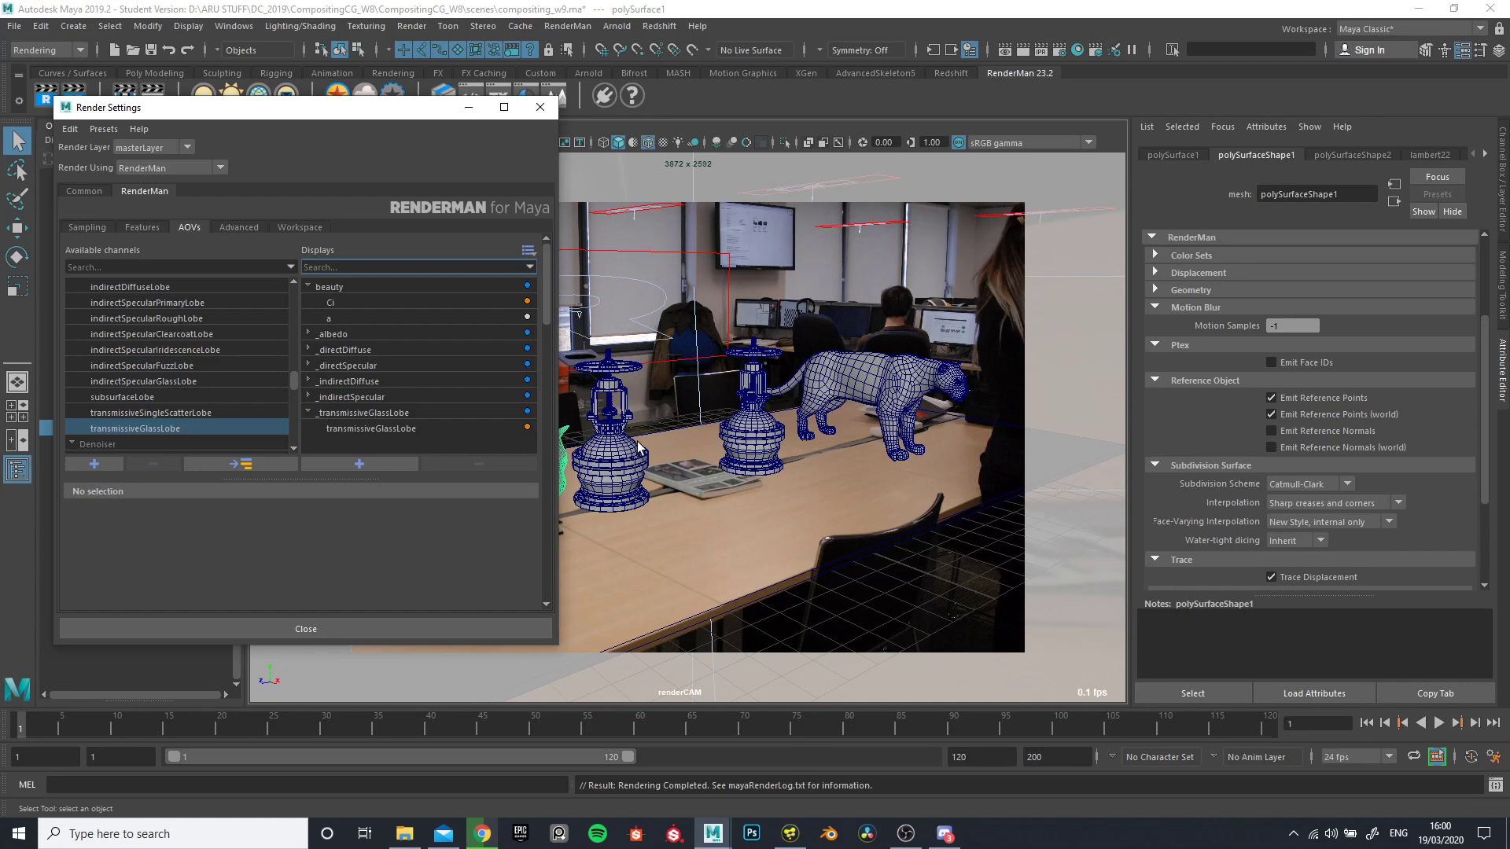
left_click(468, 107)
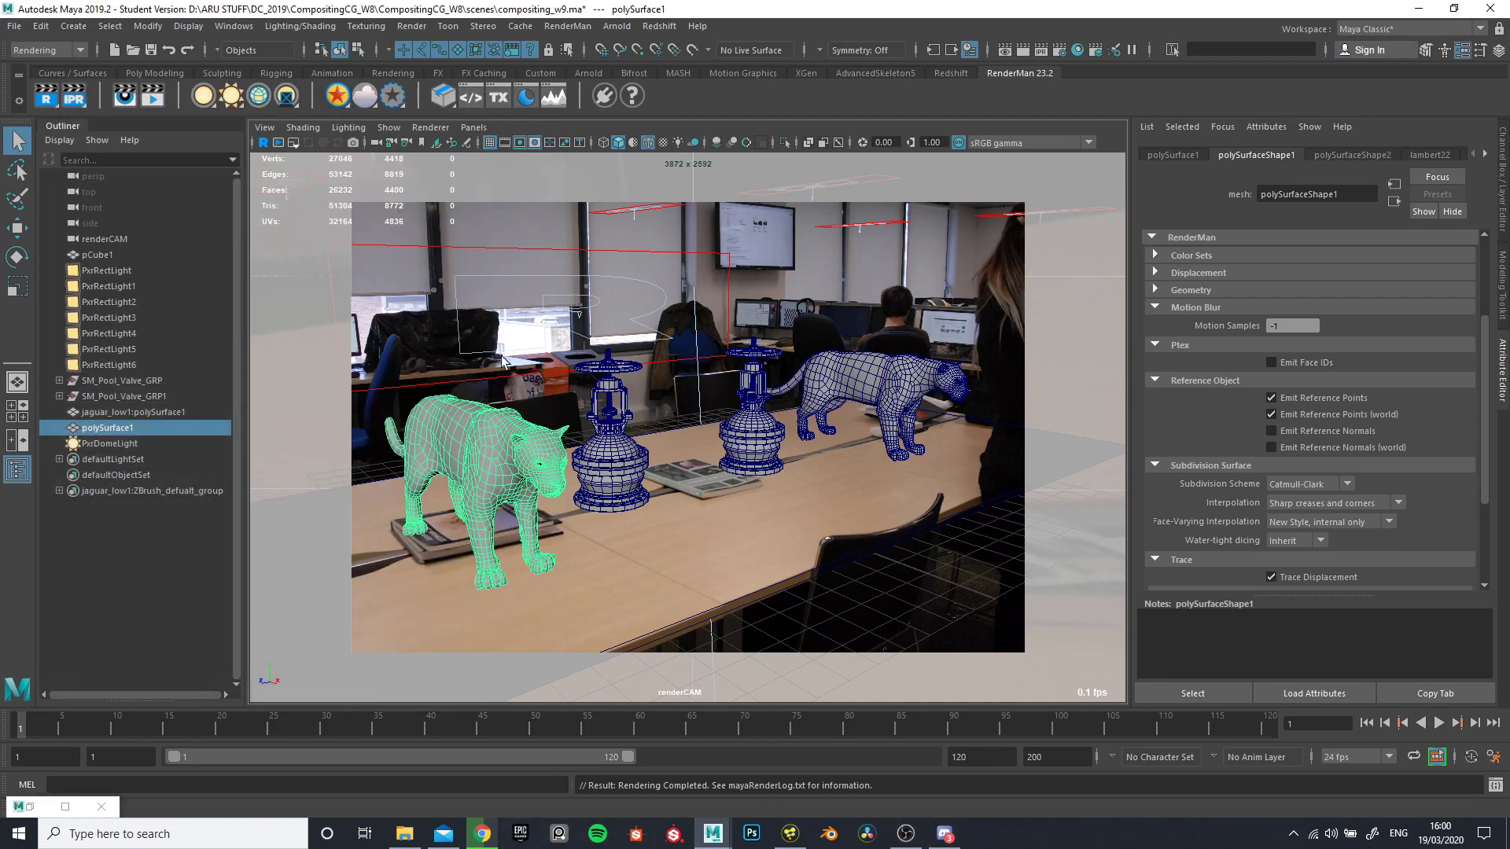
left_click(792, 831)
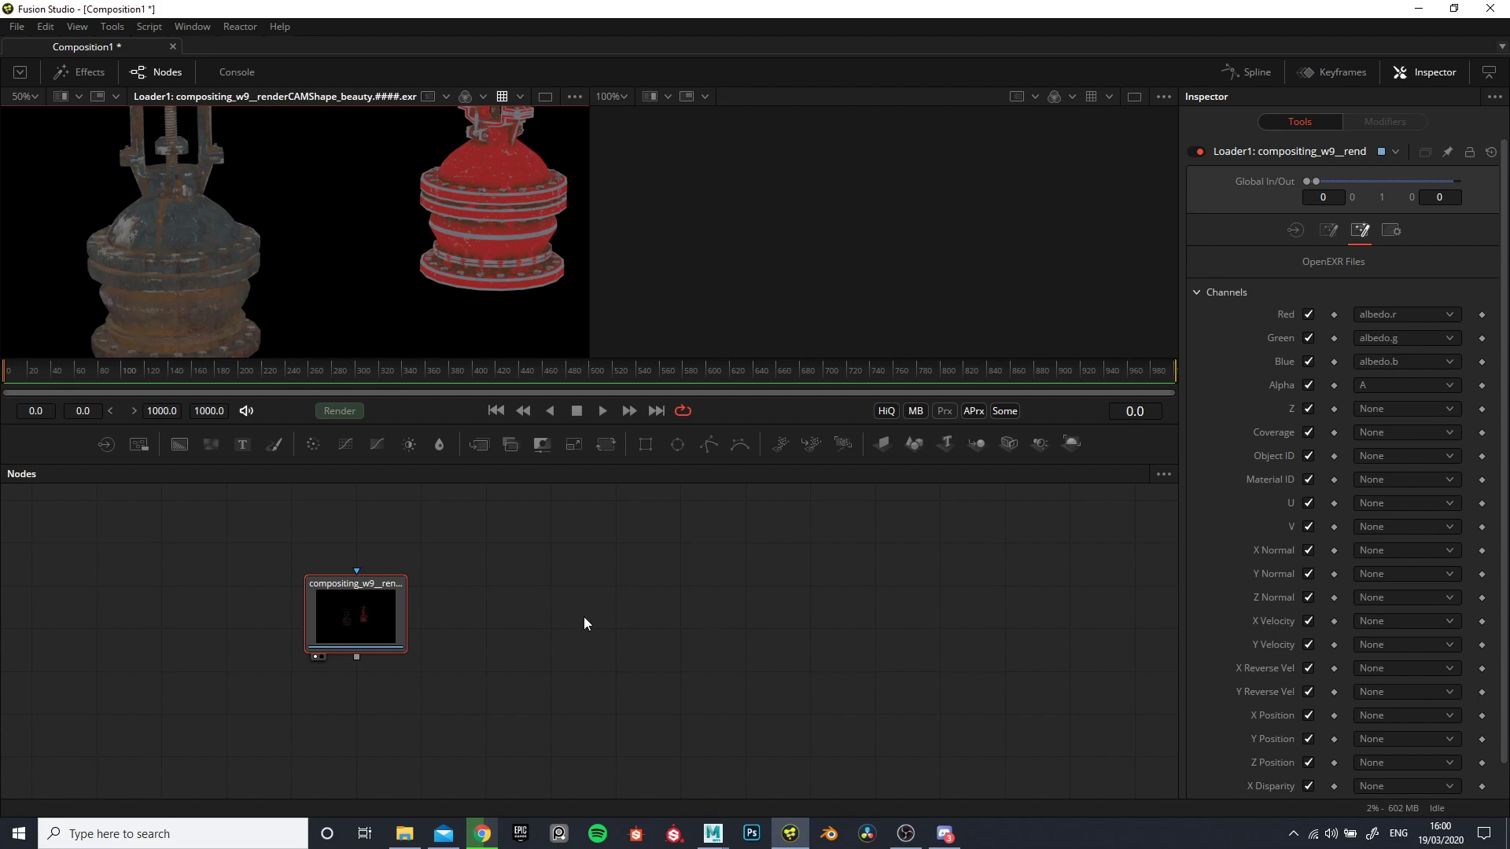
- Move the beauty loader node up and to the left in the node graph and deselect it
left_click_drag(324, 615, 258, 571)
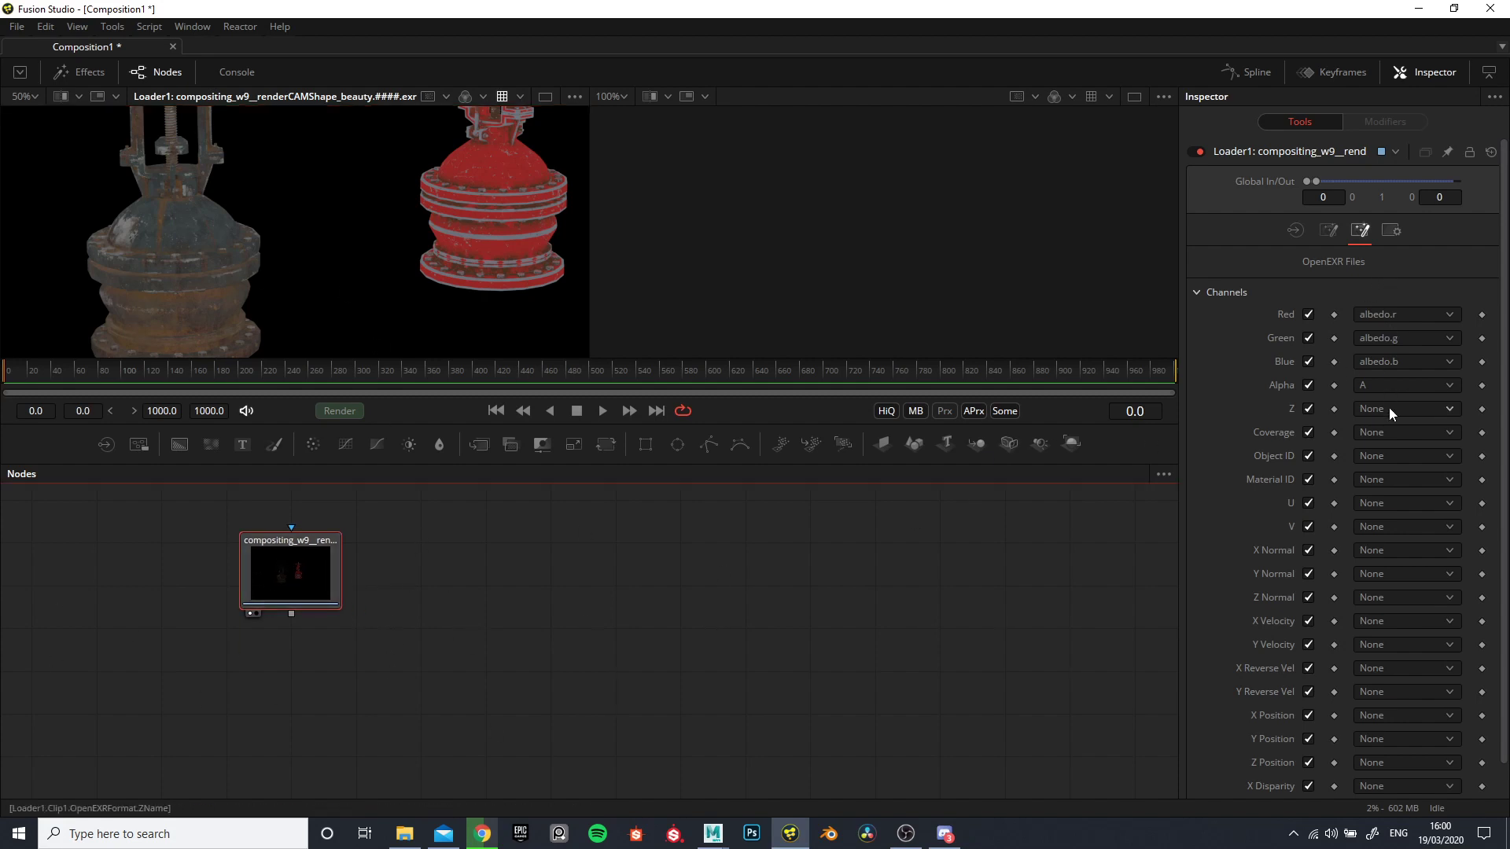
left_click(600, 622)
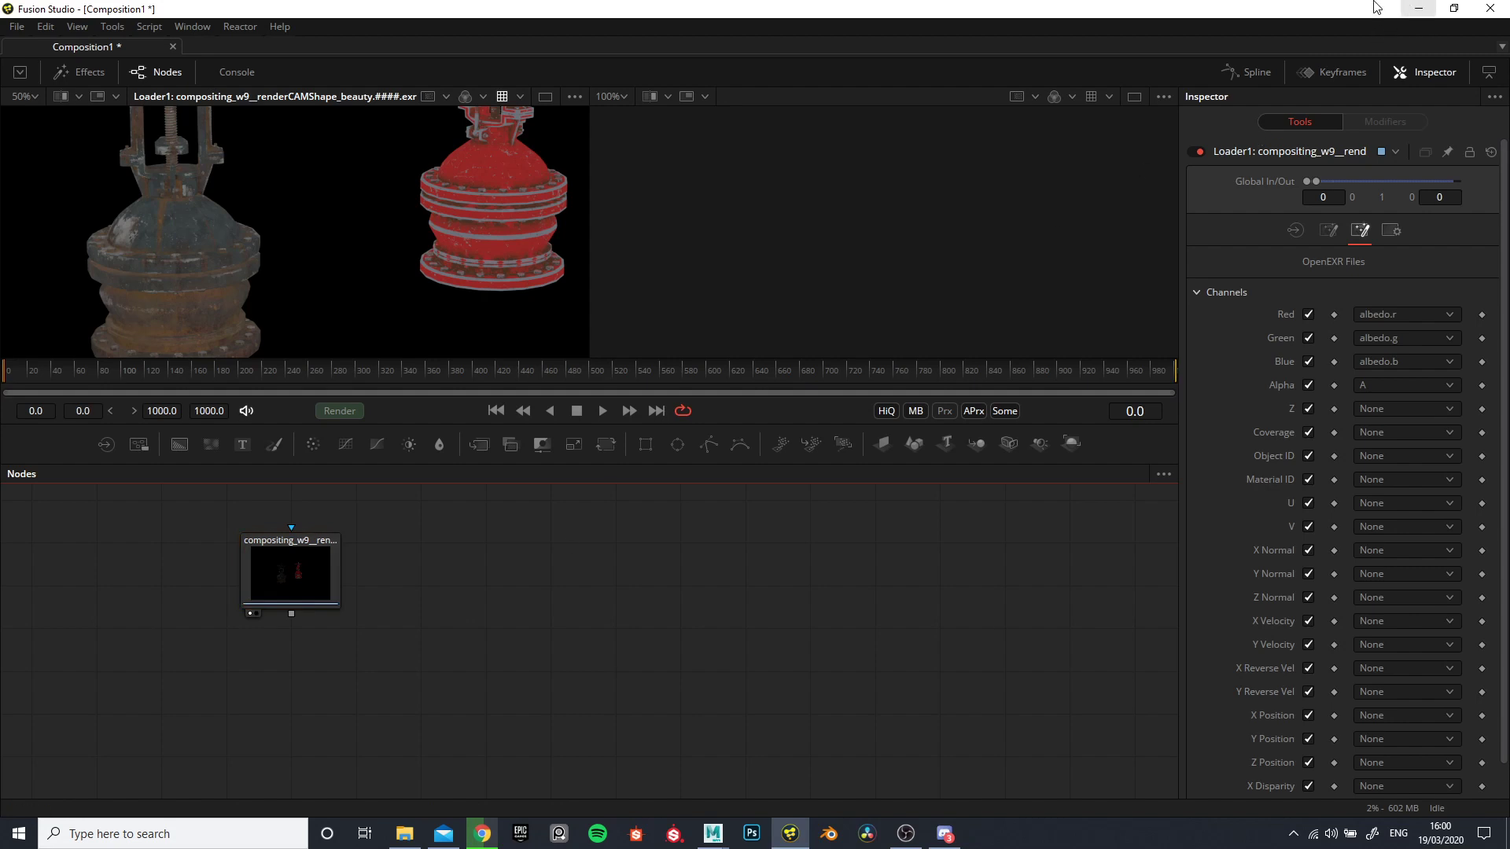
- Return to Maya and reopen the Render Settings to review the beauty display and the available AOV channels
left_click(1418, 9)
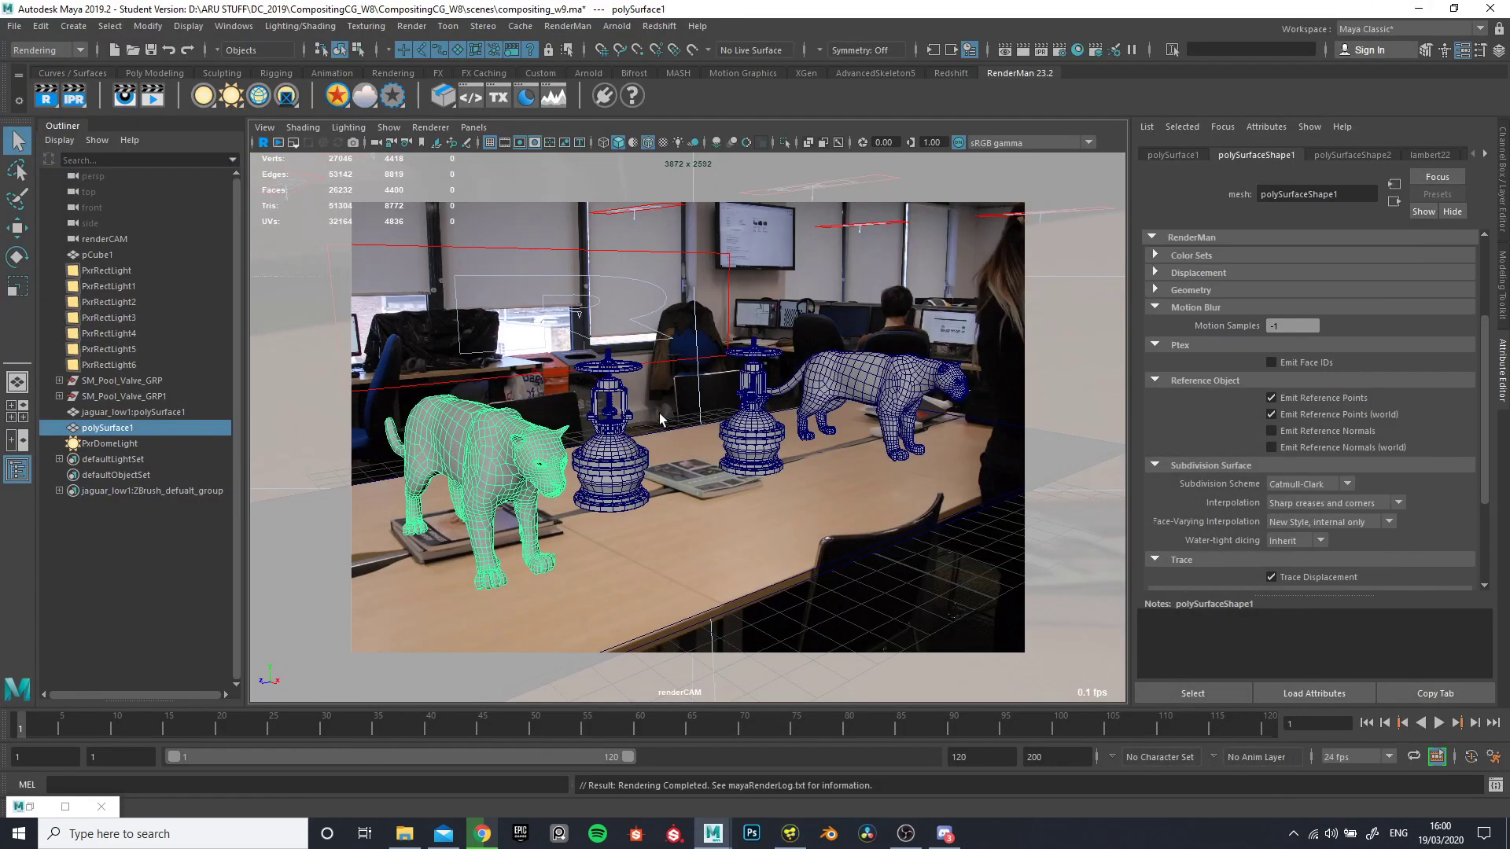
left_click(1058, 52)
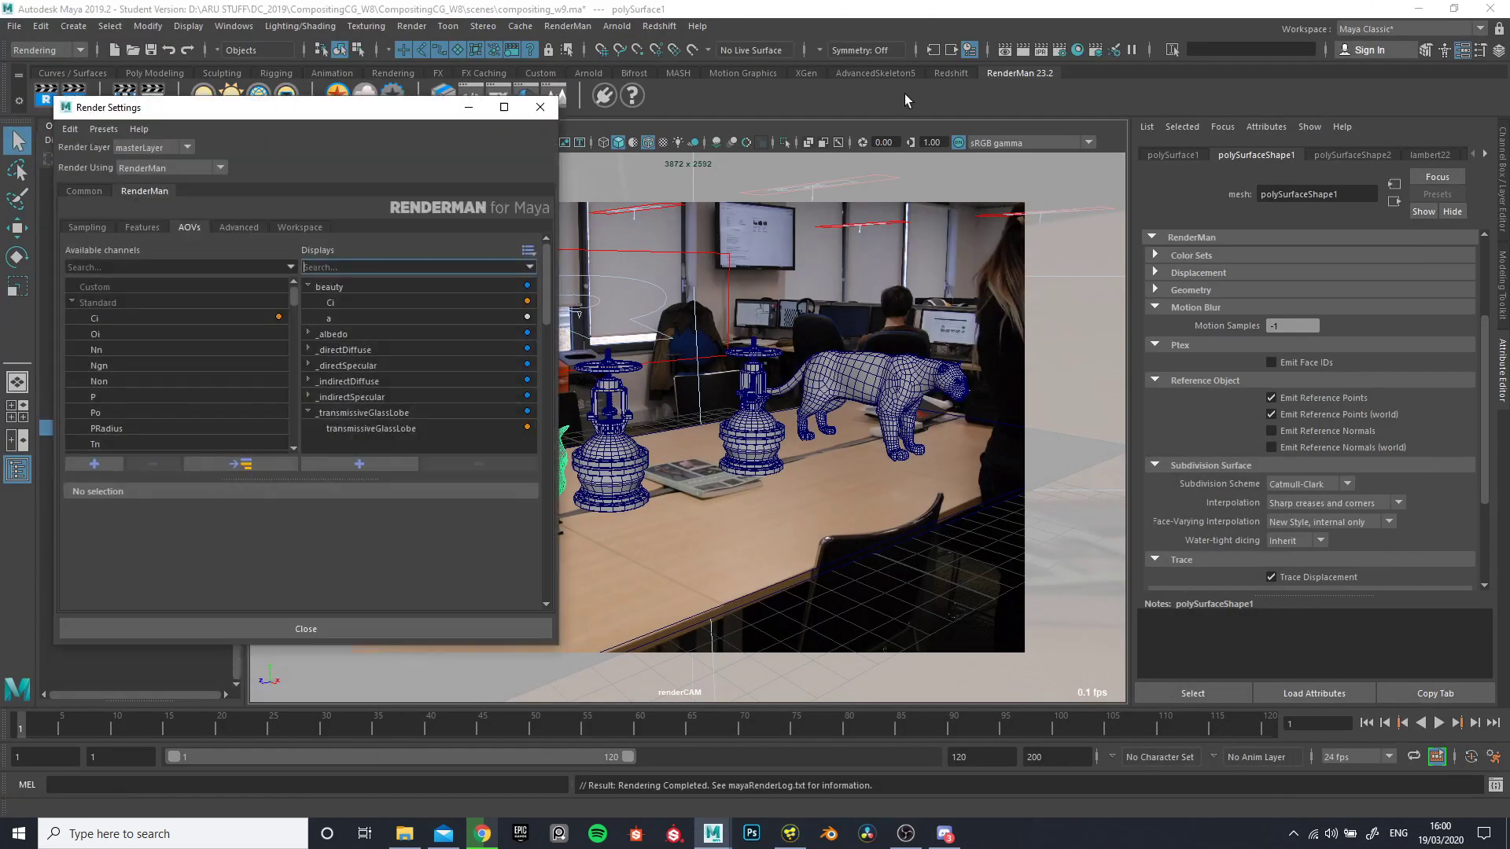
left_click(327, 291)
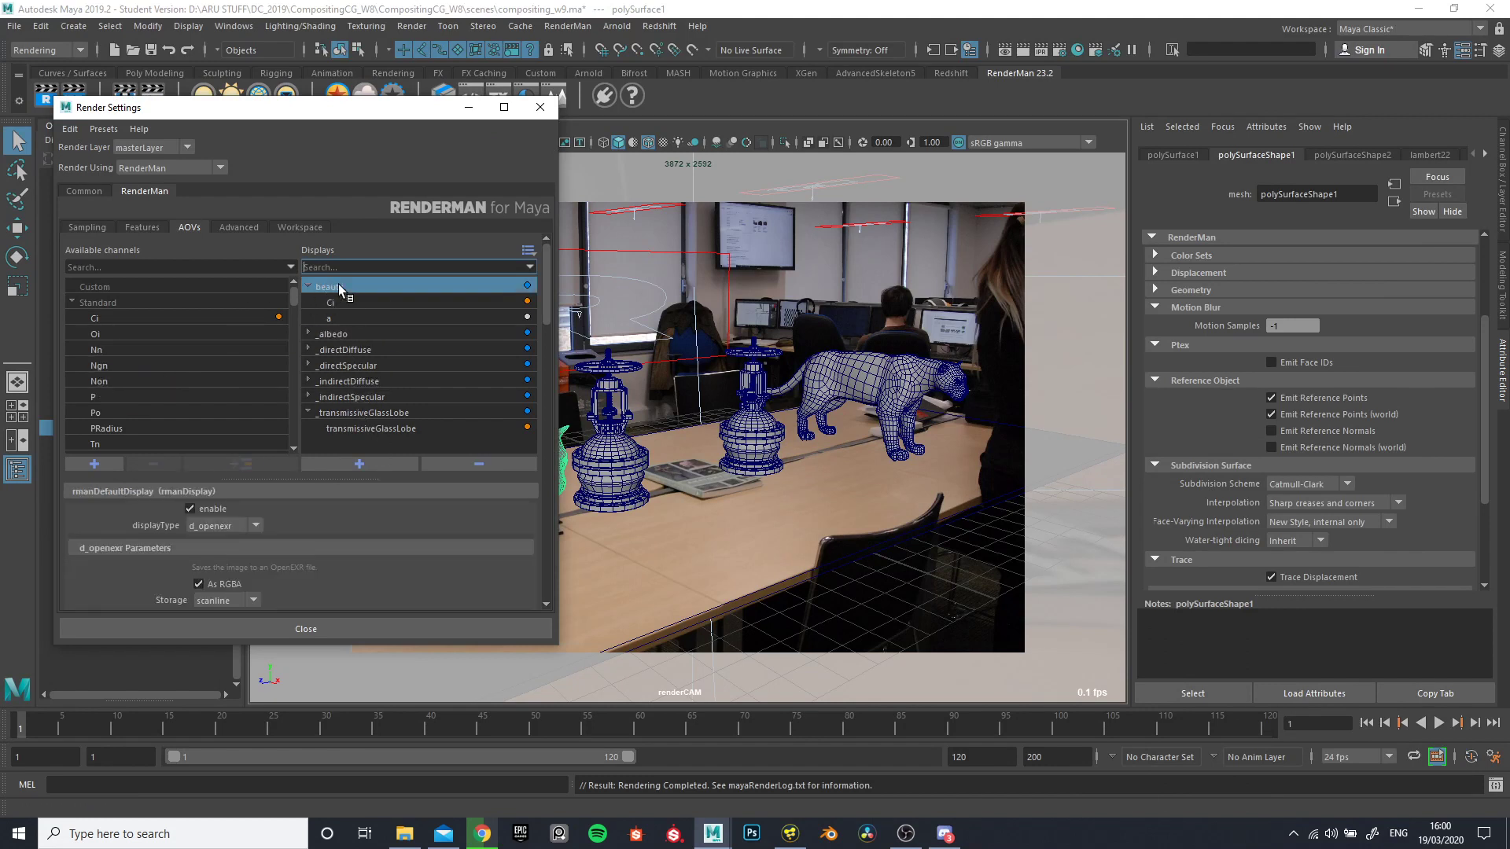
left_click(347, 446)
scroll(149, 390, "down", 2)
scroll(146, 393, "down", 4)
scroll(118, 393, "down", 4)
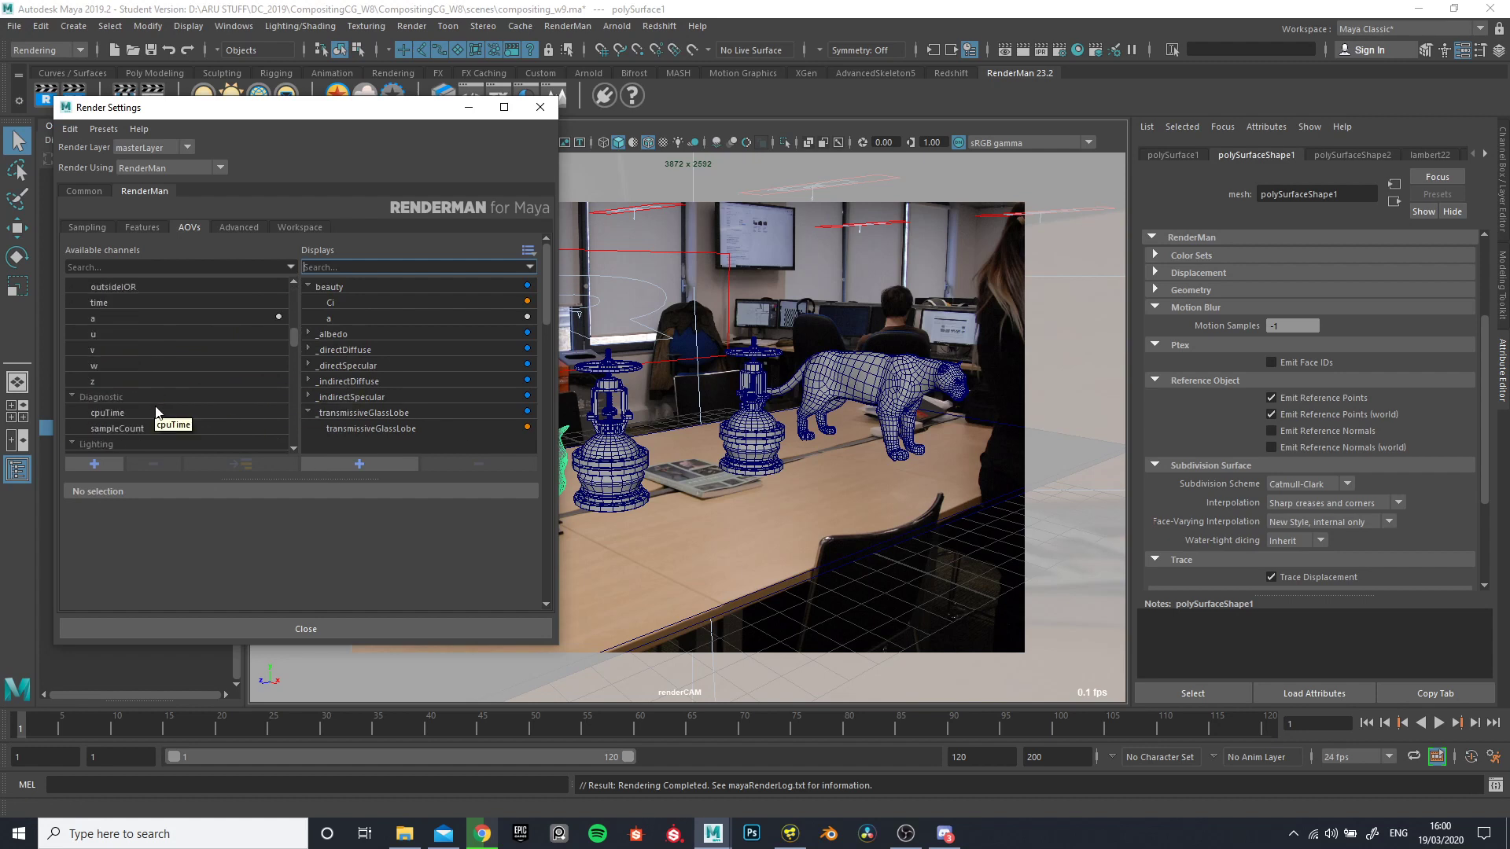
- Add the indirectDiffuseUnoccluded lighting channel as a separate display and remove that display again
left_click(125, 396)
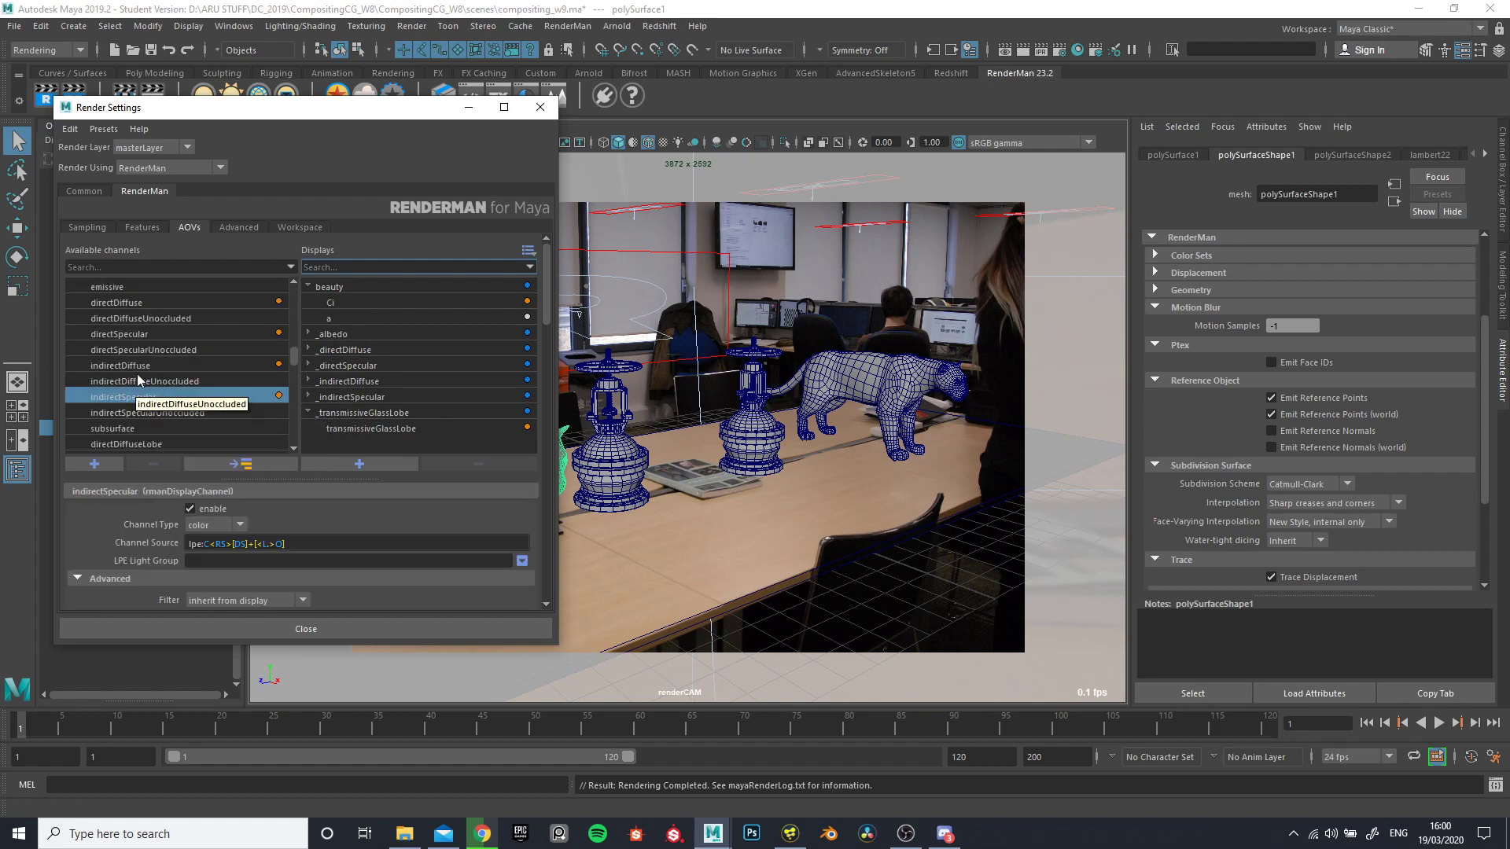
left_click(189, 381)
double_click(187, 380)
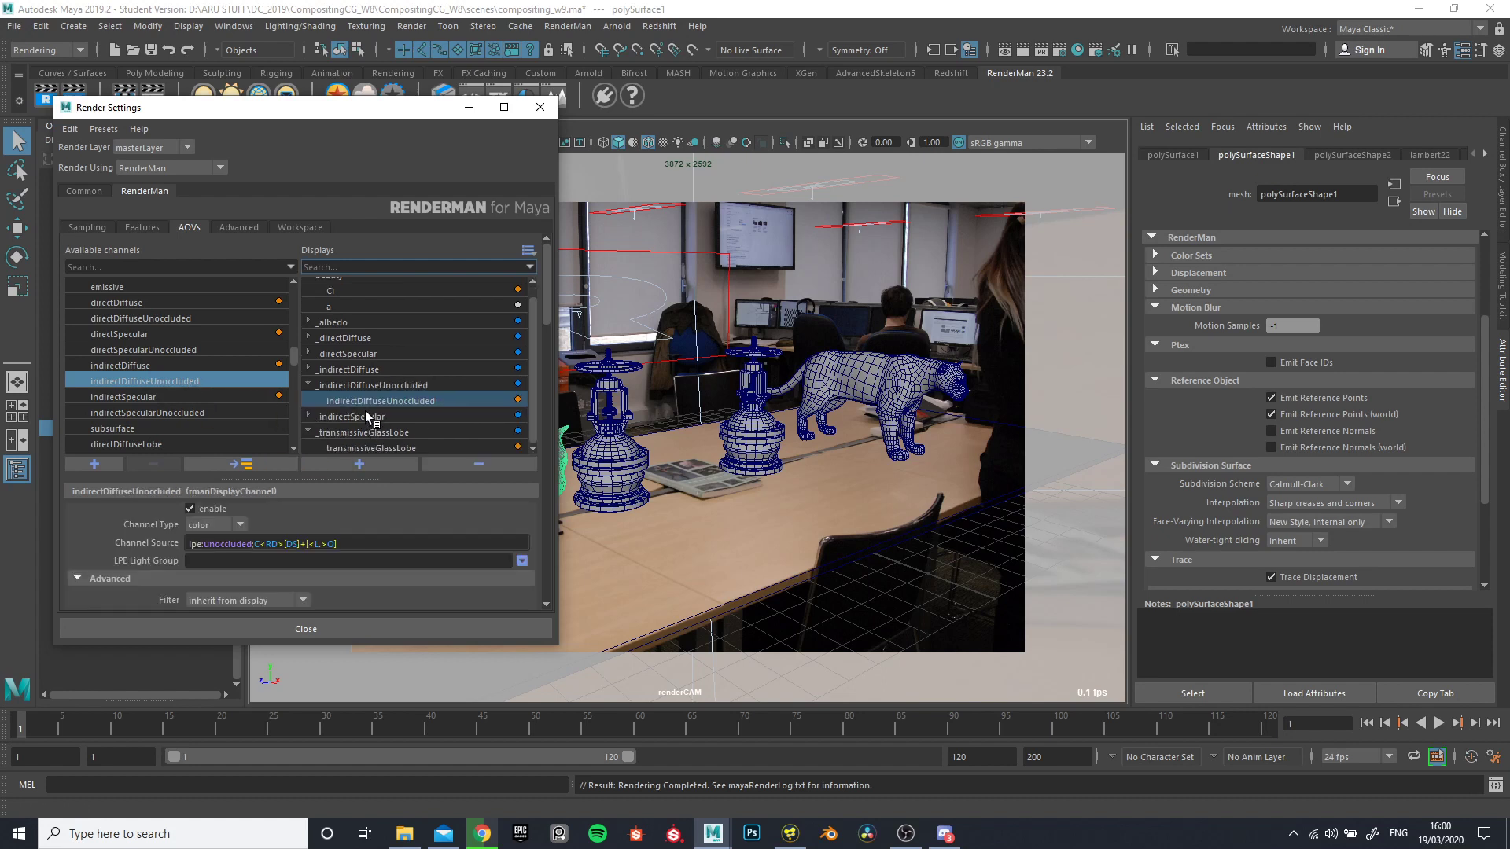
left_click(380, 385)
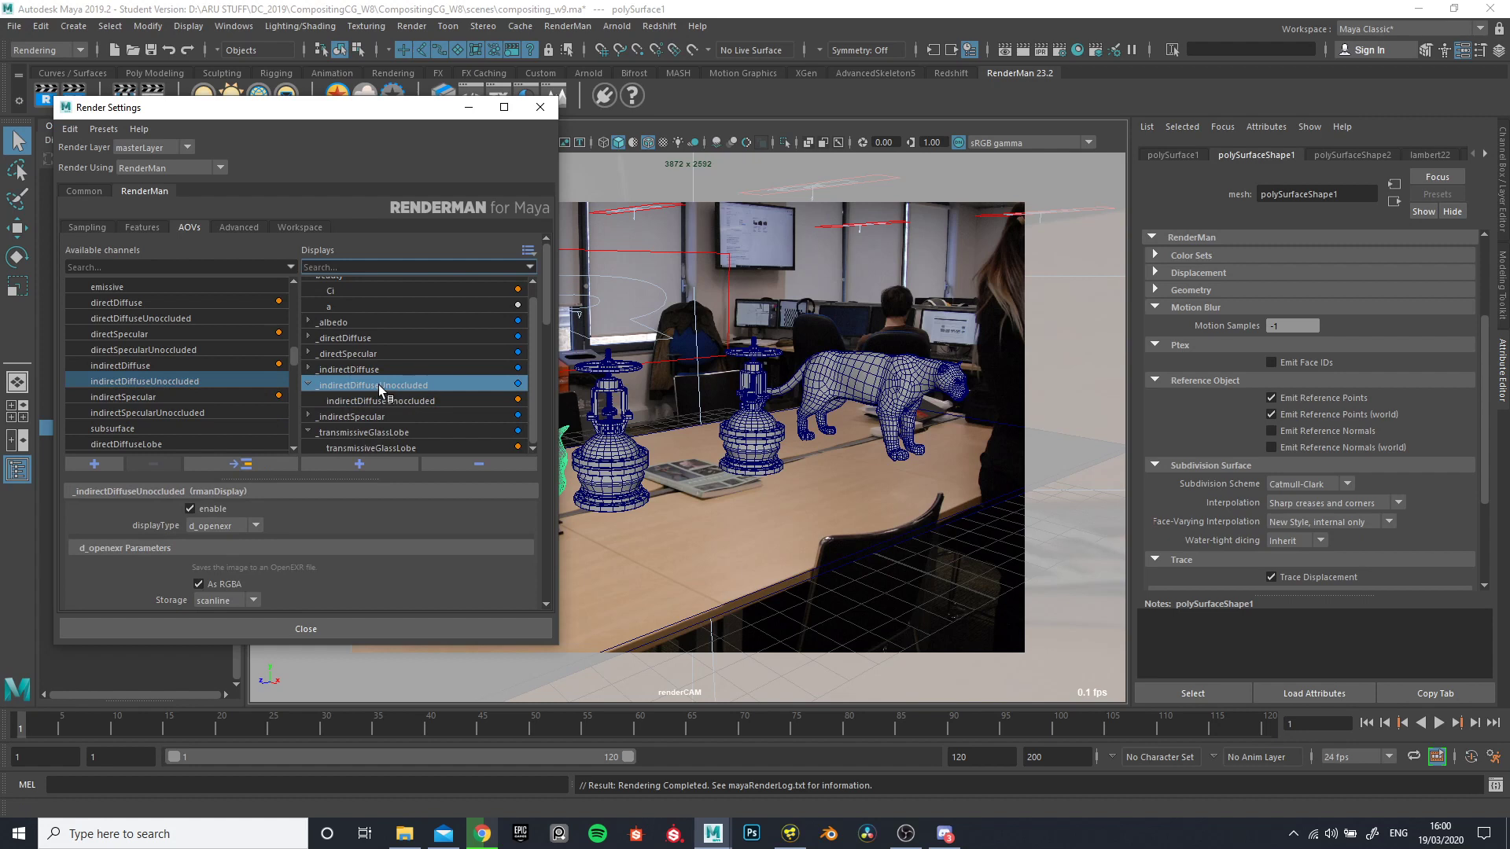
left_click(460, 466)
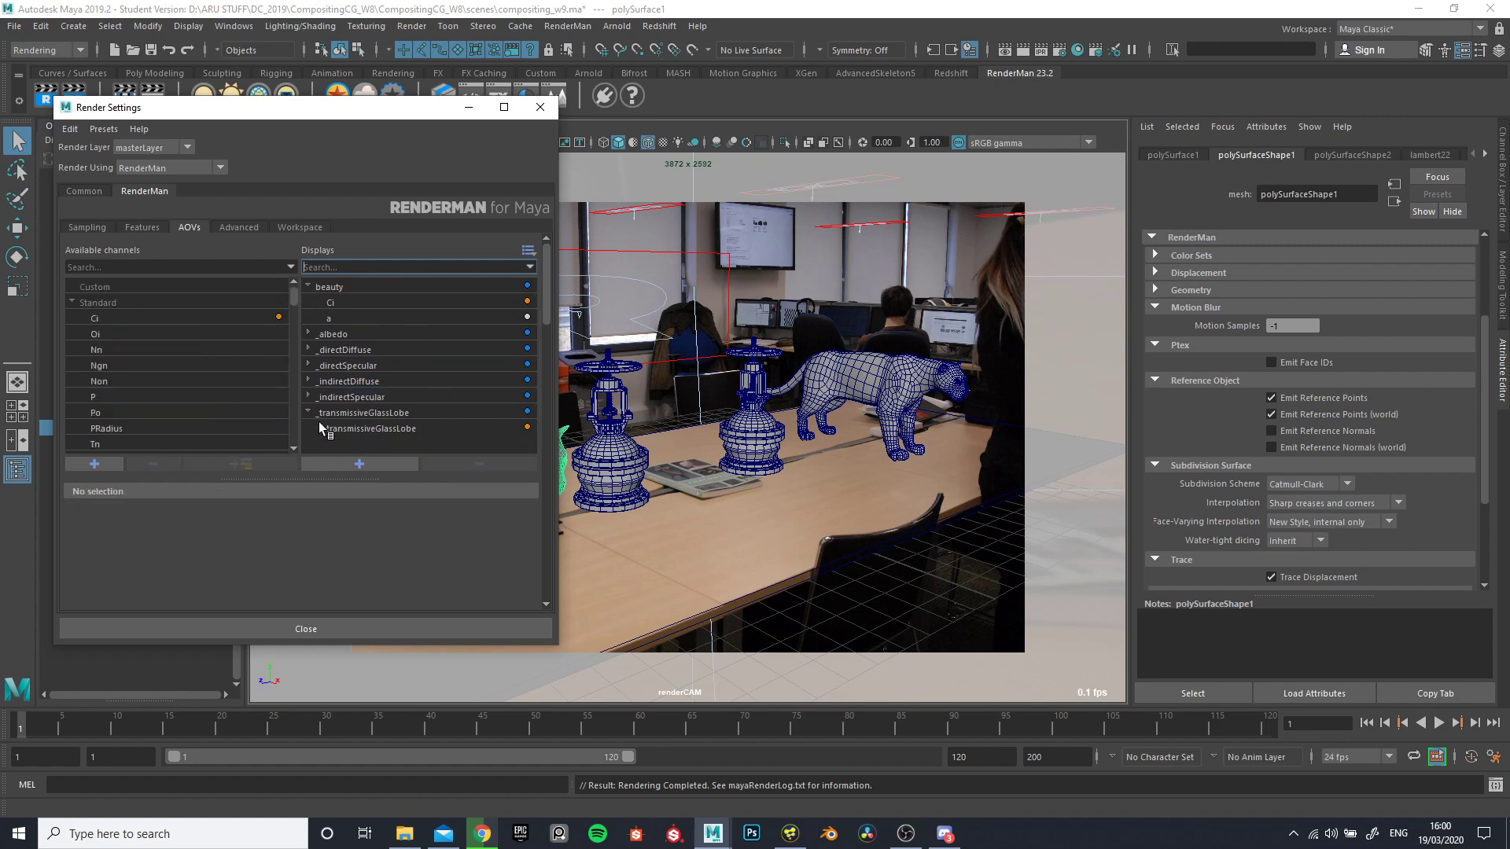
- Collapse the _transmissiveGlassLobe display entry, review the lighting channels and bring up the rendering commands with Batch Render
left_click(342, 399)
left_click(342, 381)
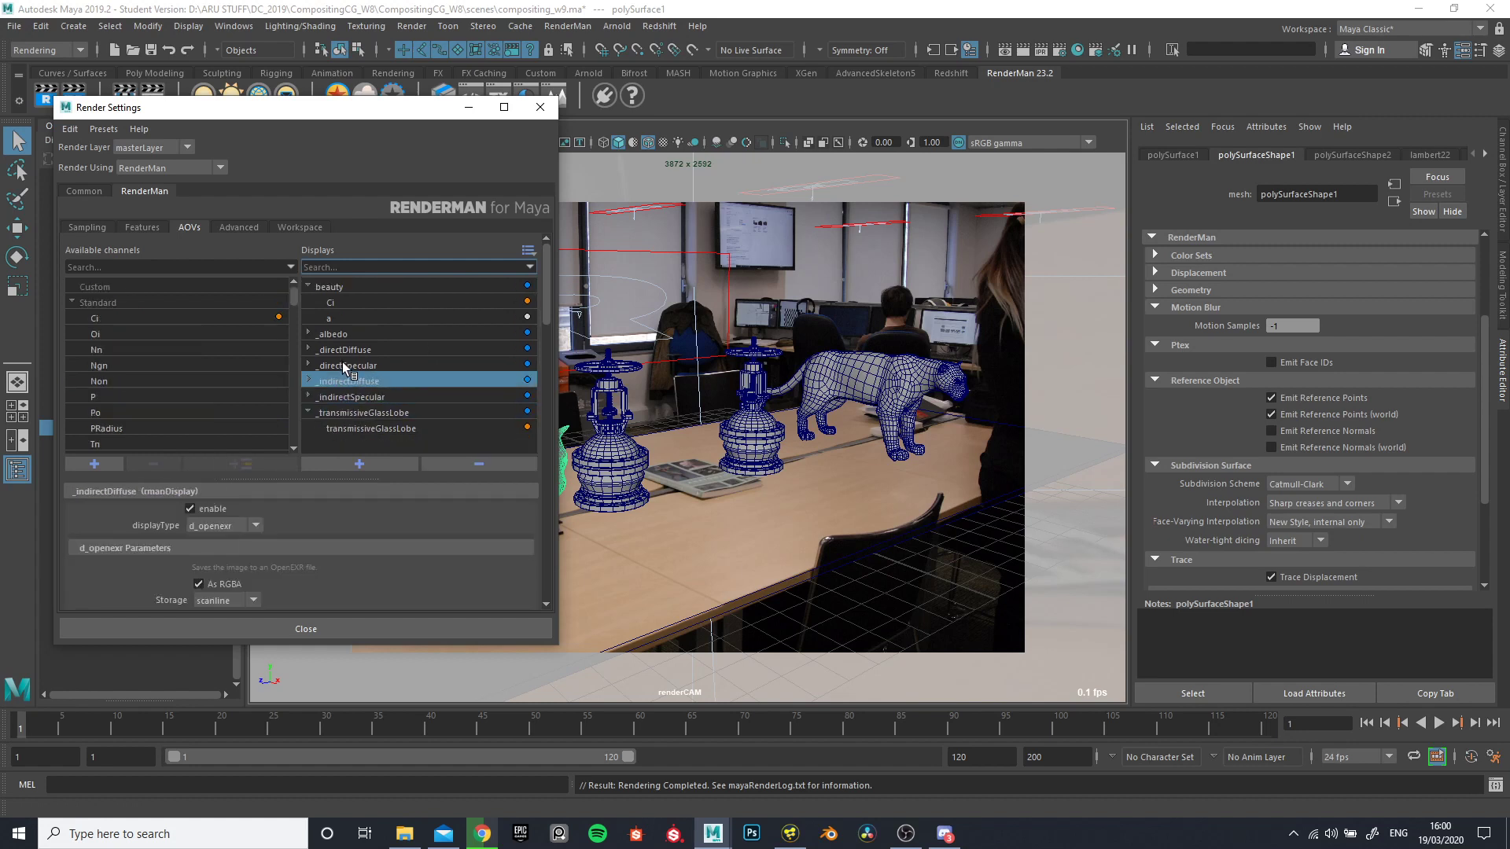
left_click(309, 412)
scroll(189, 370, "down", 5)
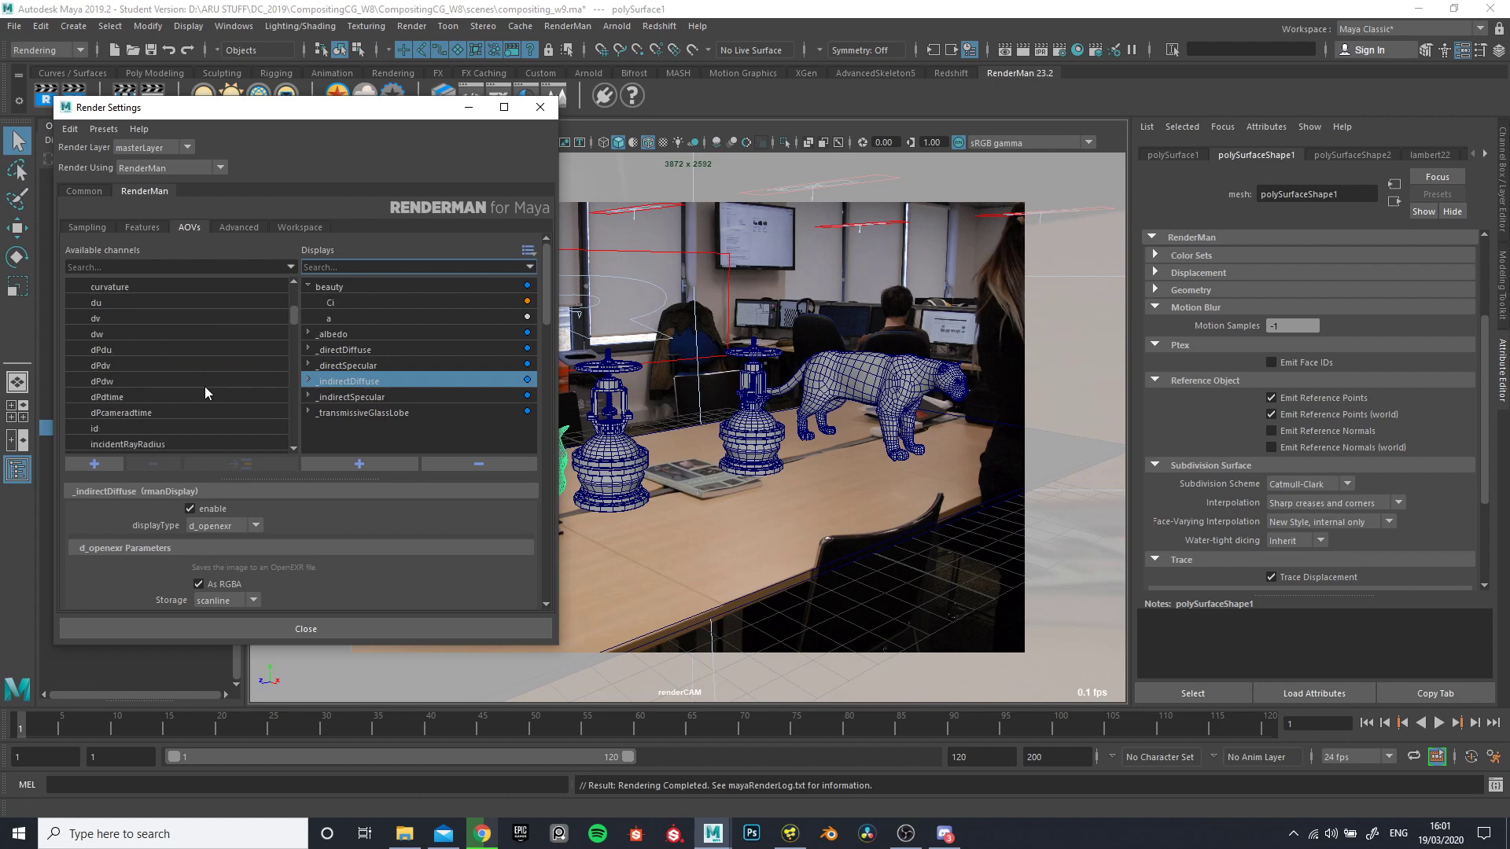
scroll(192, 407, "down", 5)
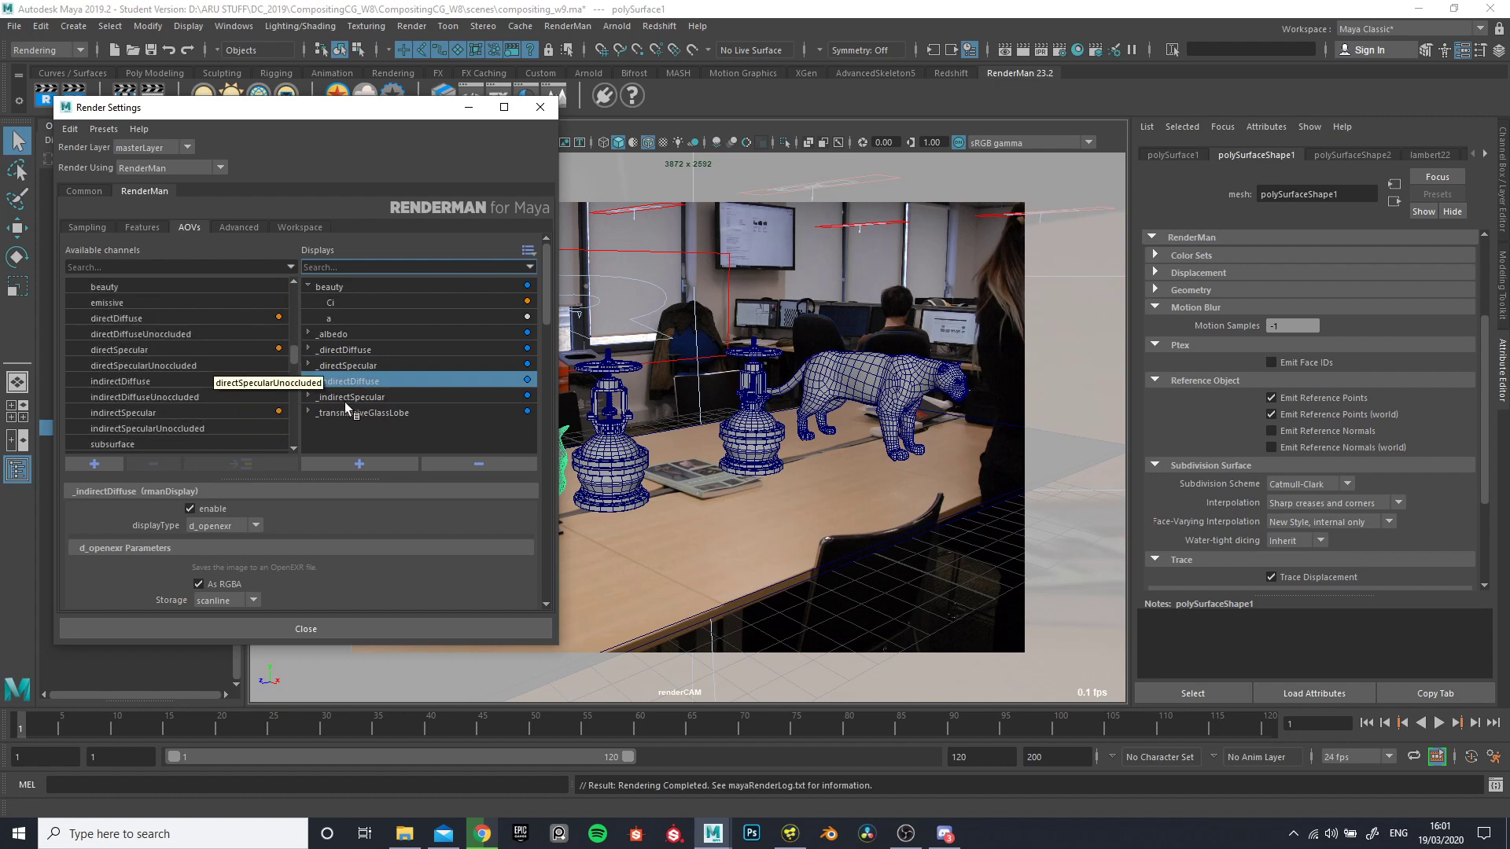
left_click(416, 431)
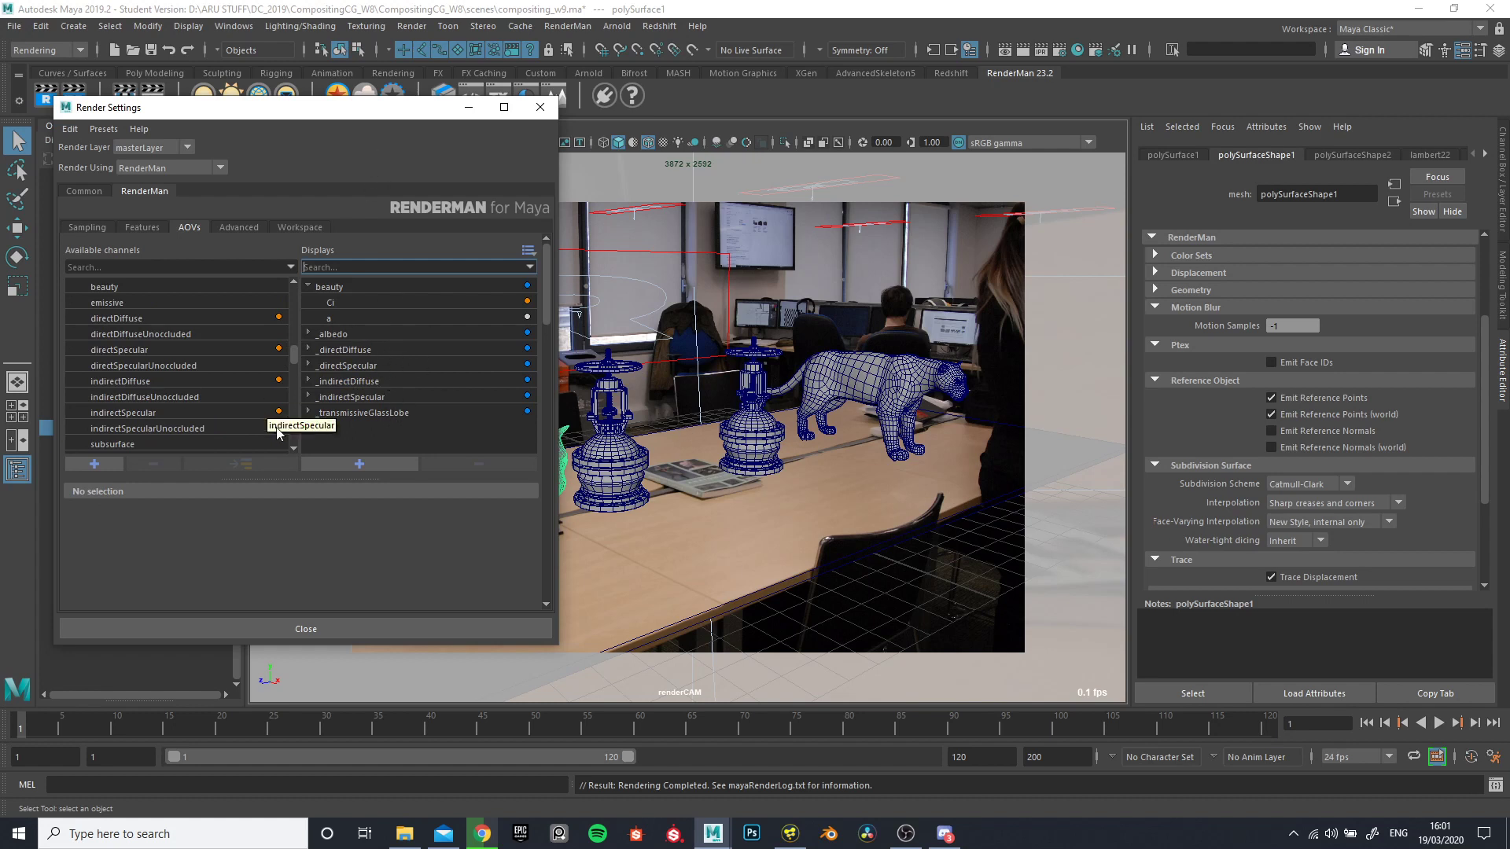
left_click(423, 25)
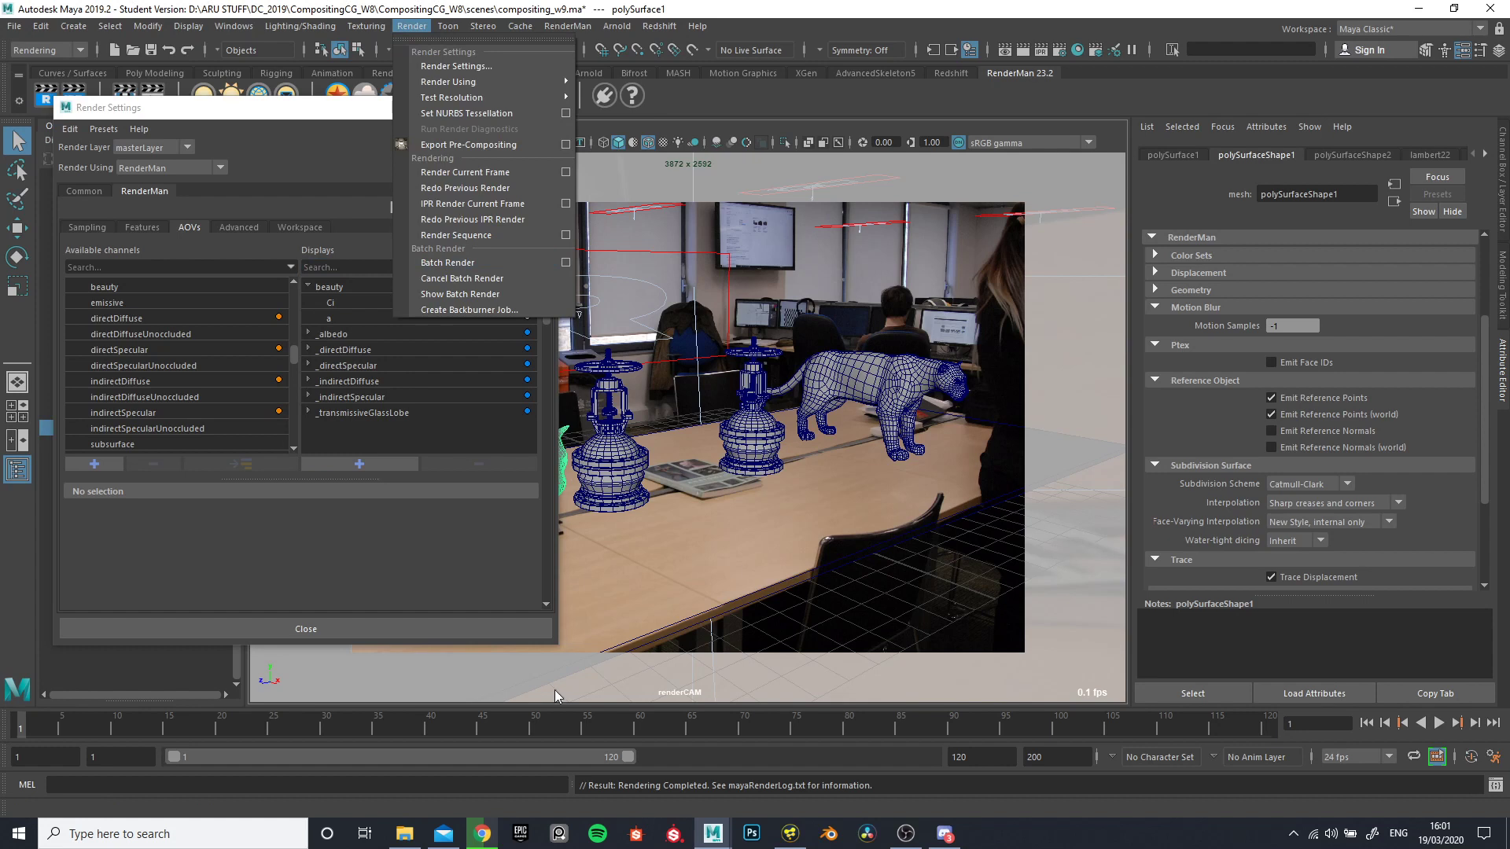
- Switch to File Explorer and check the images folder and the EXR files in its compositing_w9_v001_t01 subfolder
left_click(404, 833)
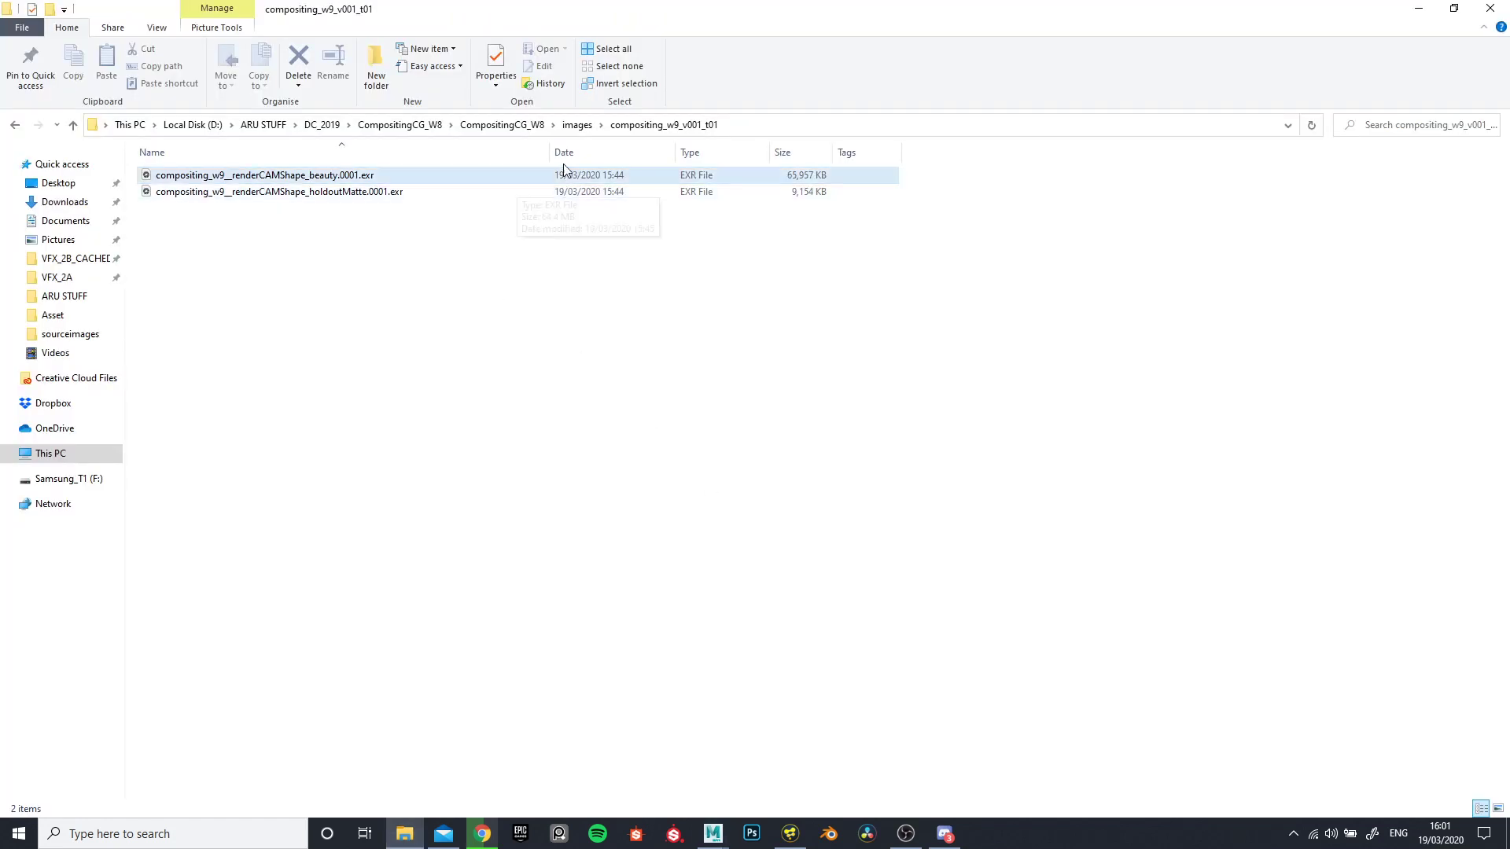
left_click(576, 125)
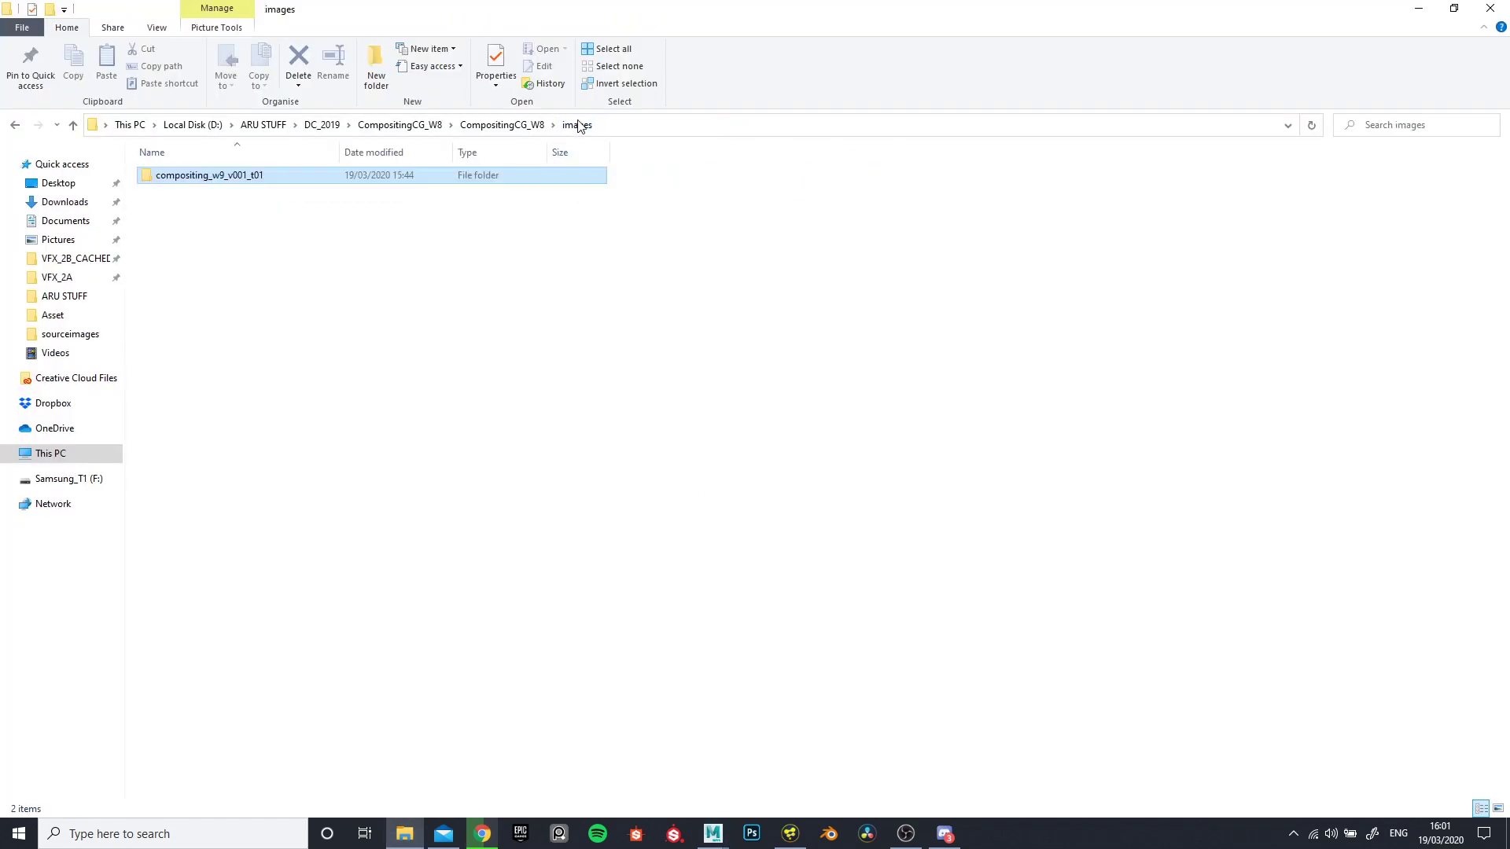
double_click(223, 178)
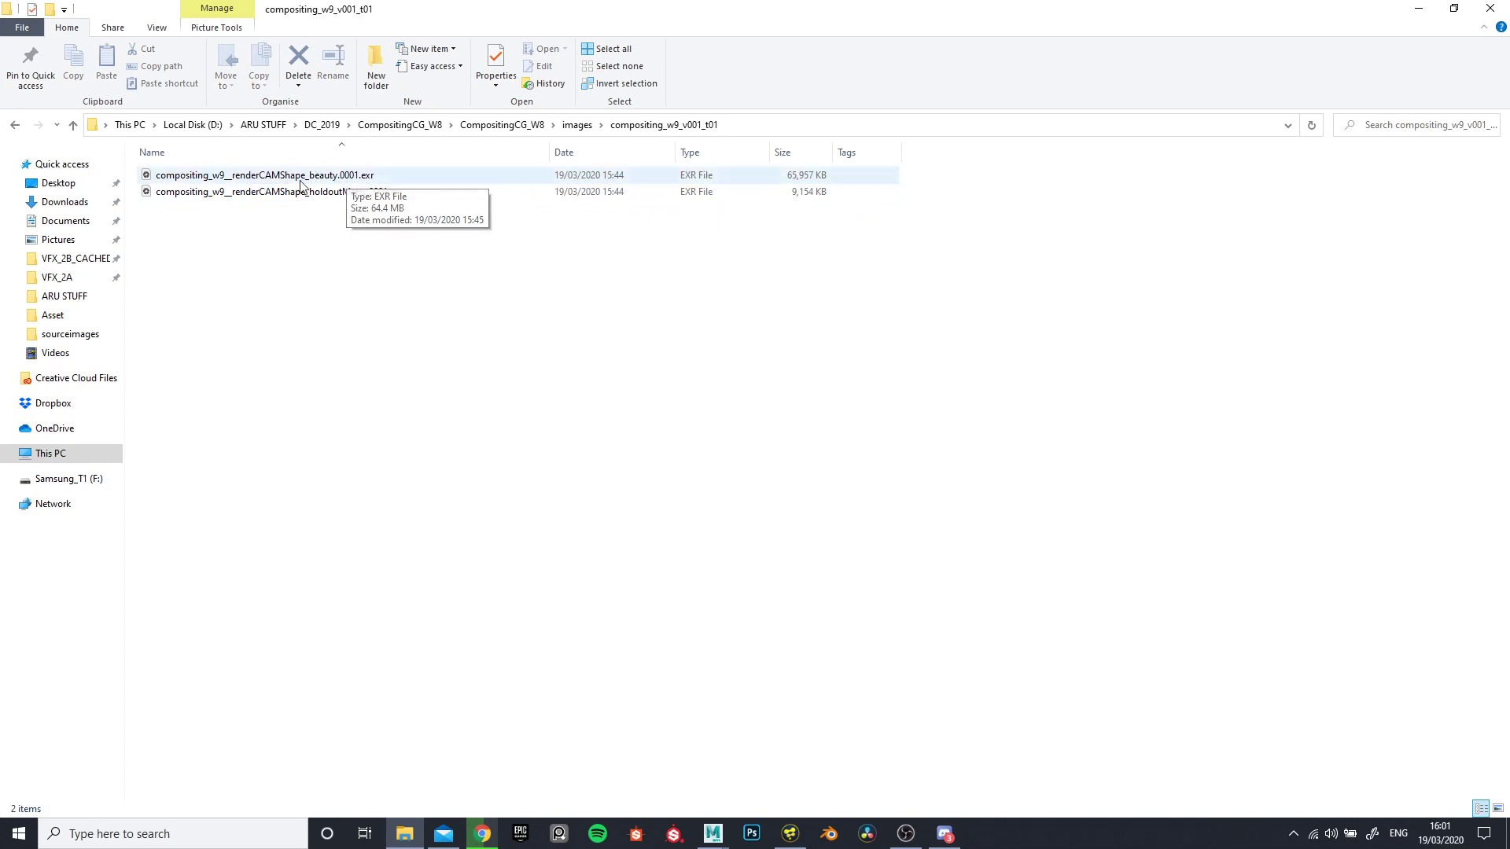
left_click(577, 124)
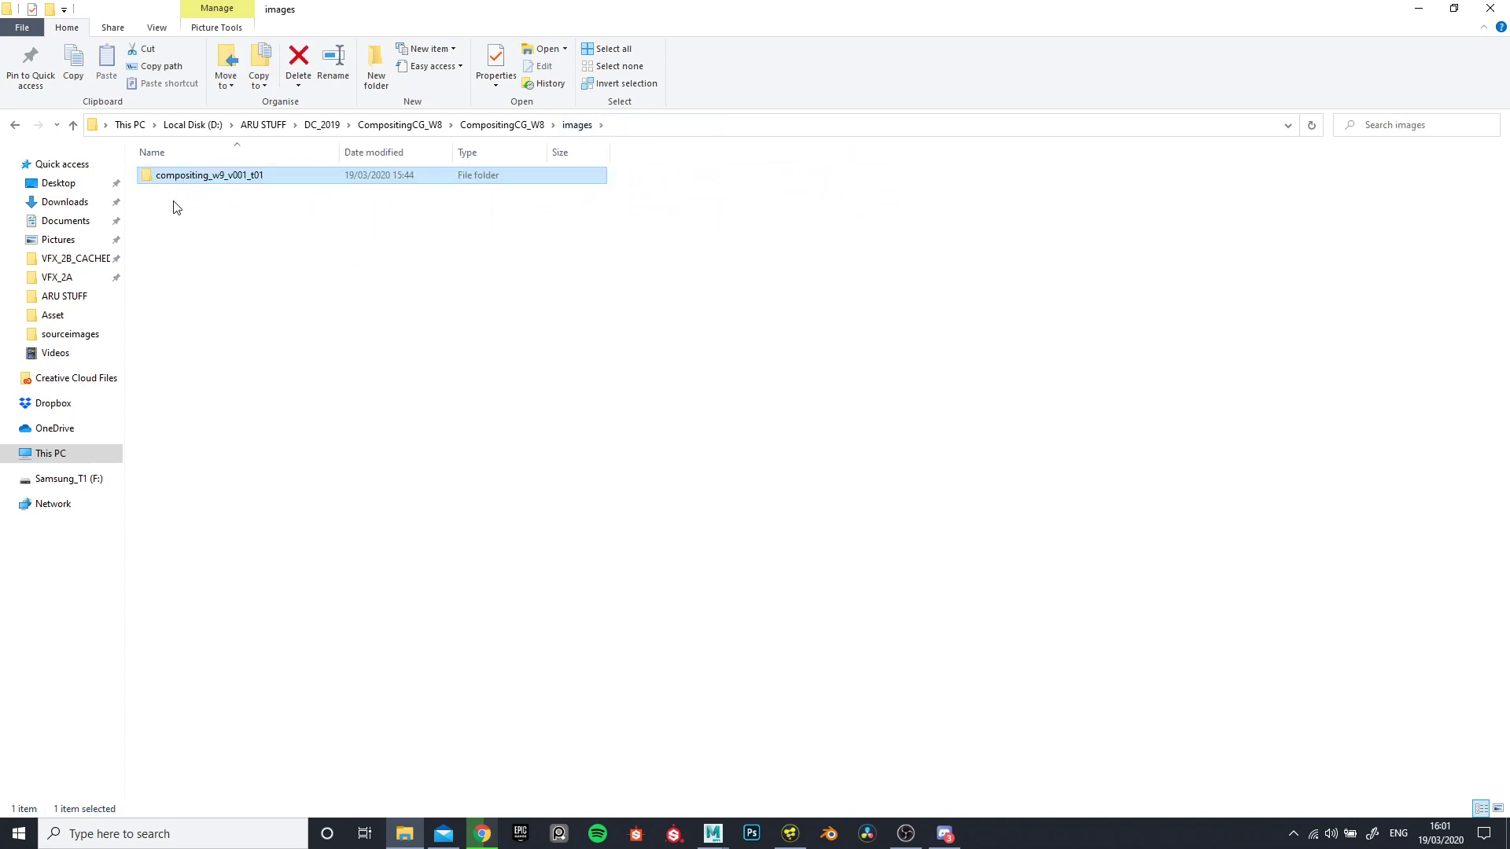